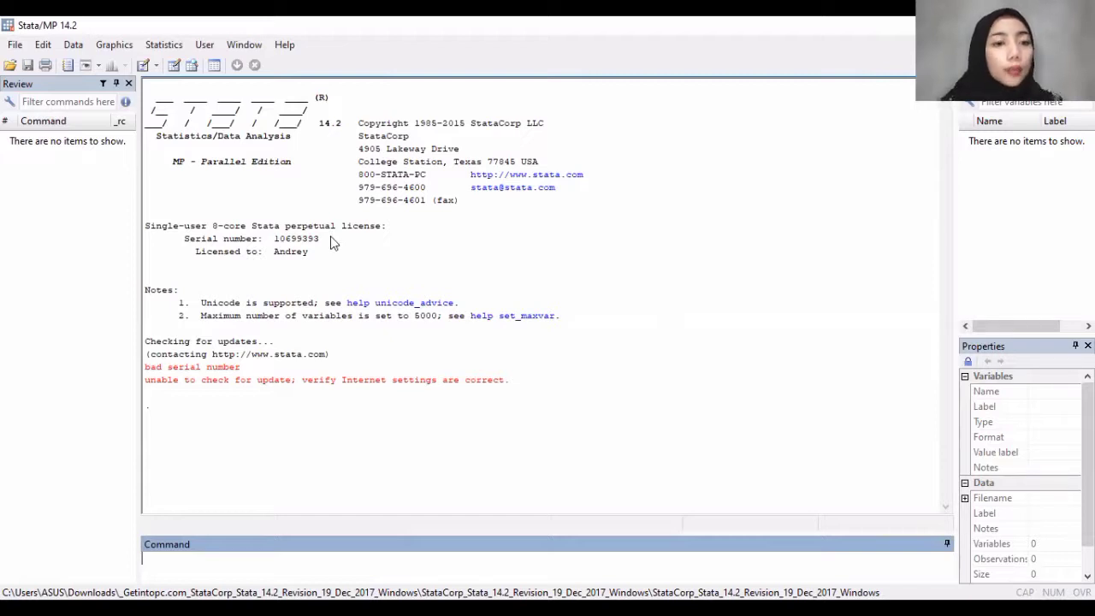
# Step: Open the miniskripsi do-file from the RAW_DATA folder in the Do-file Editor
pyautogui.click(143, 67)
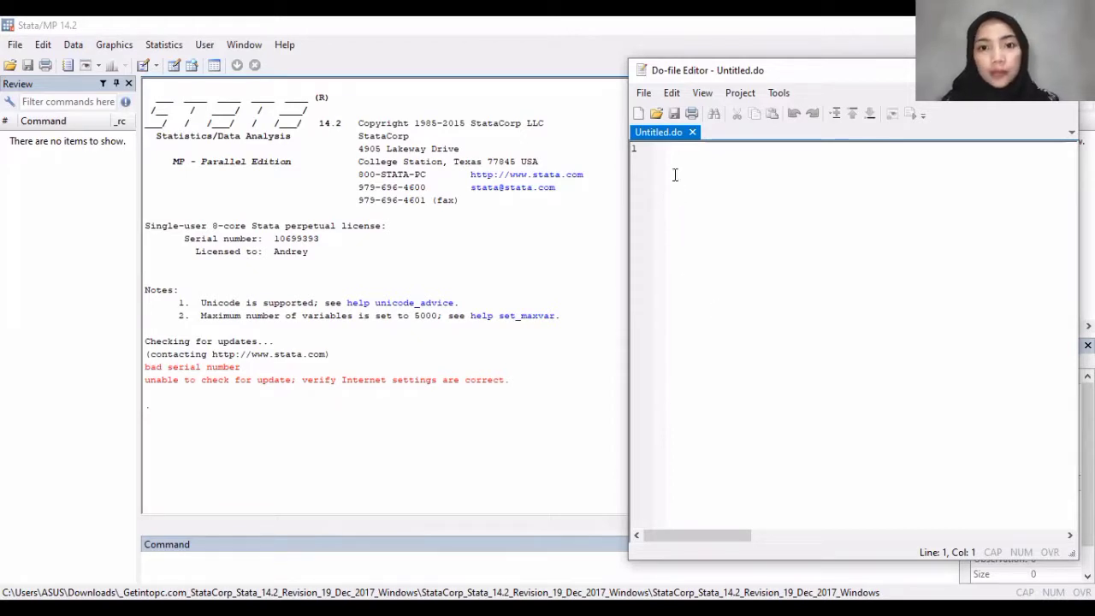
pyautogui.click(654, 116)
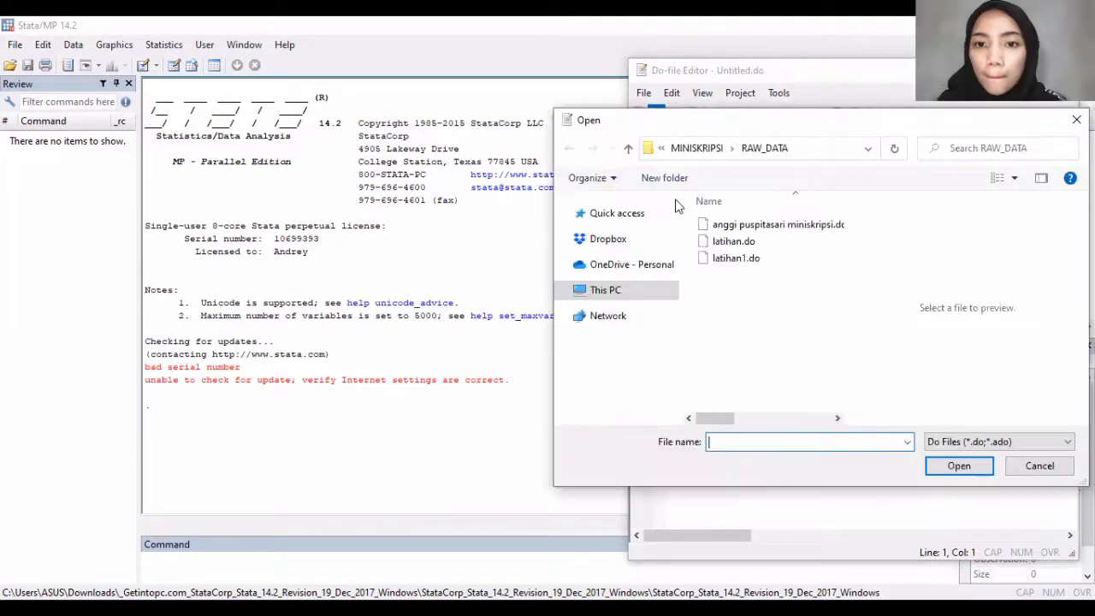
pyautogui.click(744, 225)
pyautogui.click(949, 471)
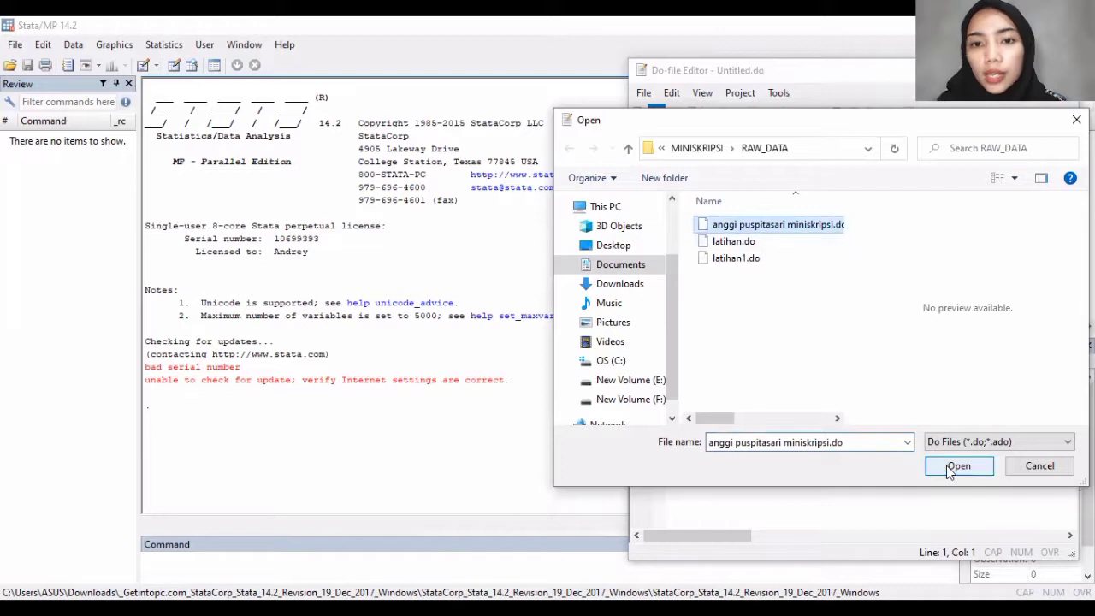
pyautogui.click(950, 468)
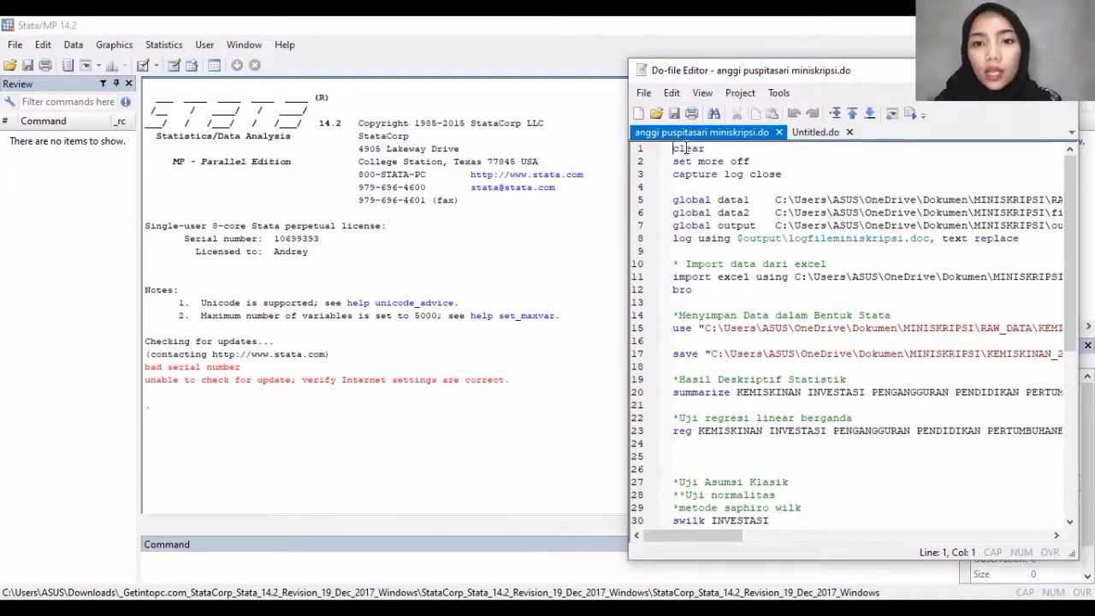
# Step: Execute only the first three lines of the do-file: clear, set more off and capture log close
pyautogui.moveTo(674, 148); pyautogui.dragTo(666, 162)
pyautogui.click(736, 162)
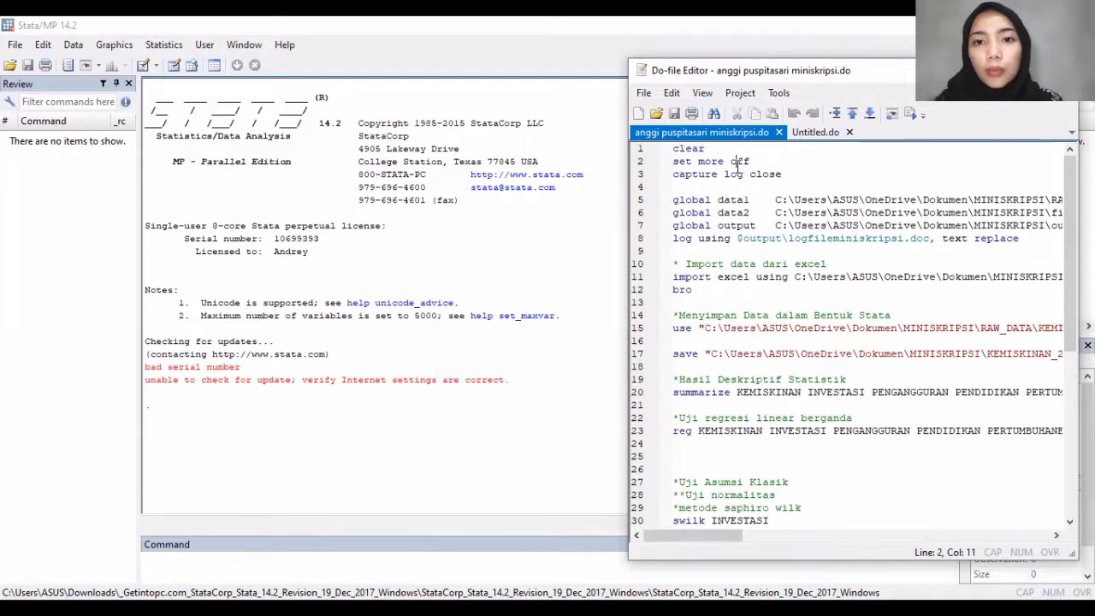
pyautogui.moveTo(673, 148); pyautogui.dragTo(786, 173)
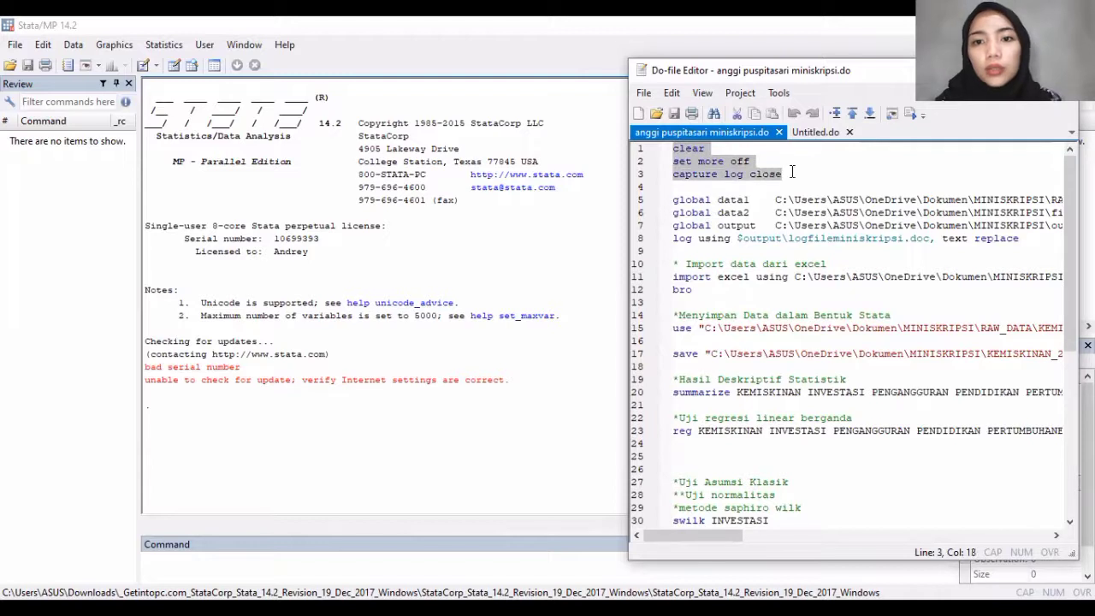
pyautogui.click(905, 114)
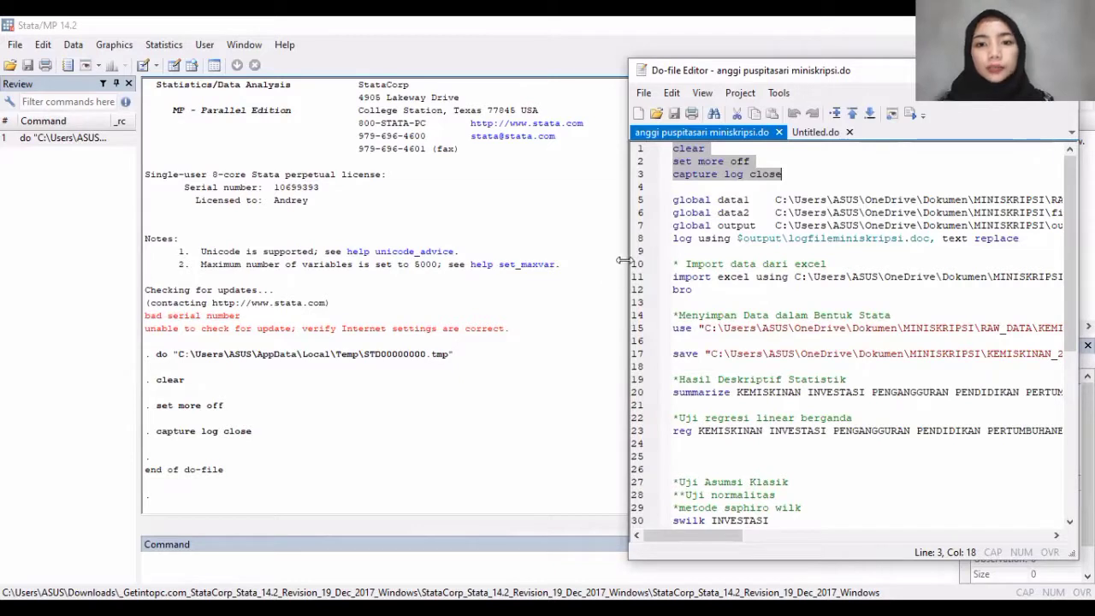
# Step: Widen the Do-file Editor and execute the three global lines defining the data1, data2 and output folder paths
pyautogui.moveTo(621, 260); pyautogui.dragTo(619, 260)
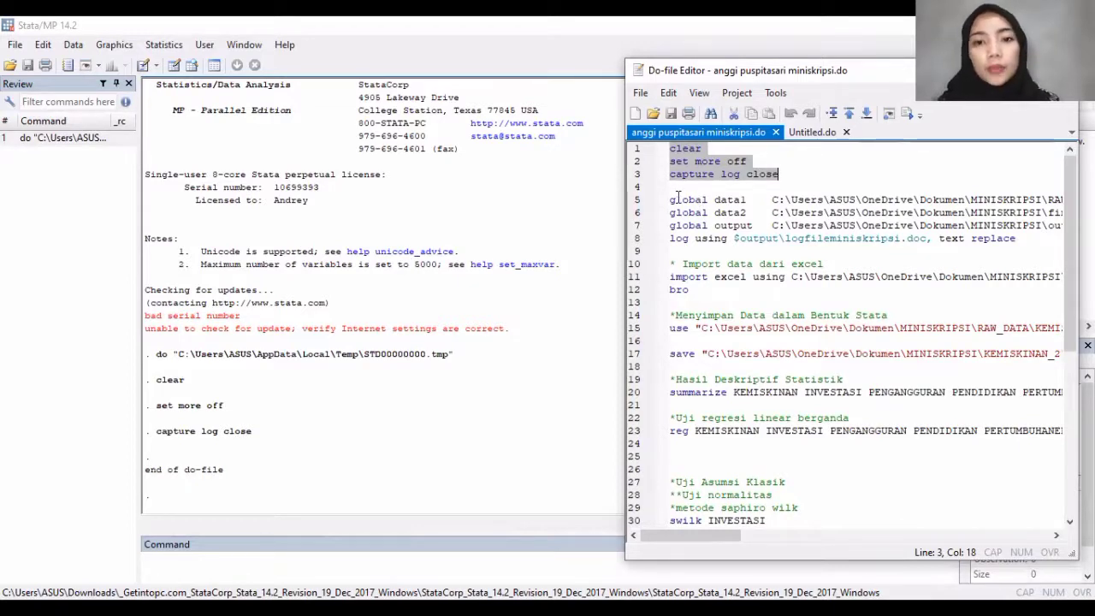
pyautogui.moveTo(671, 198); pyautogui.dragTo(866, 225)
pyautogui.hotkey('shift', 'Right')
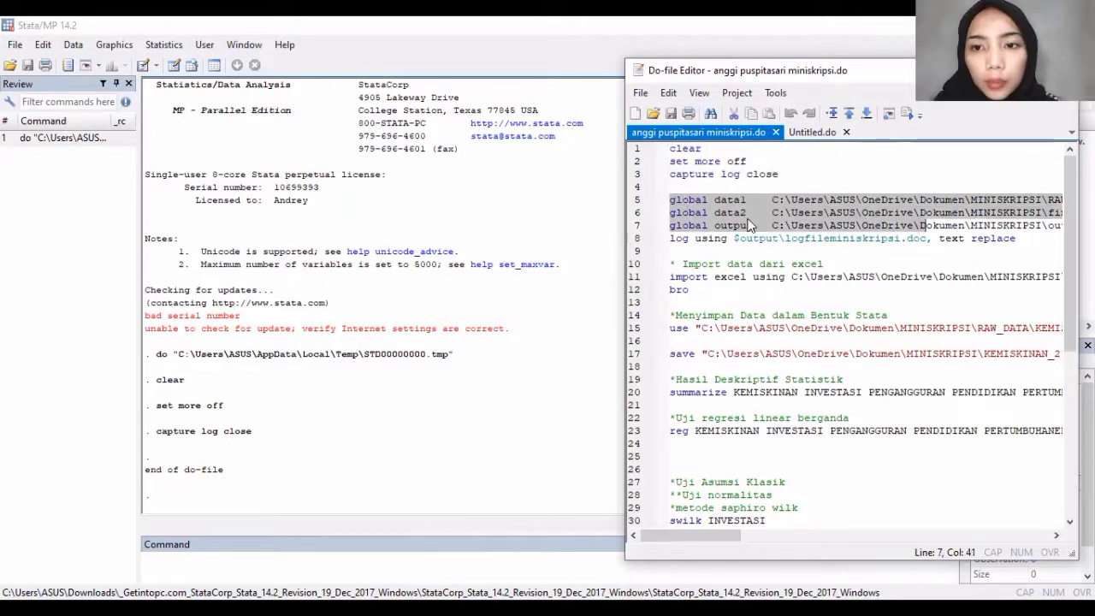
pyautogui.click(827, 286)
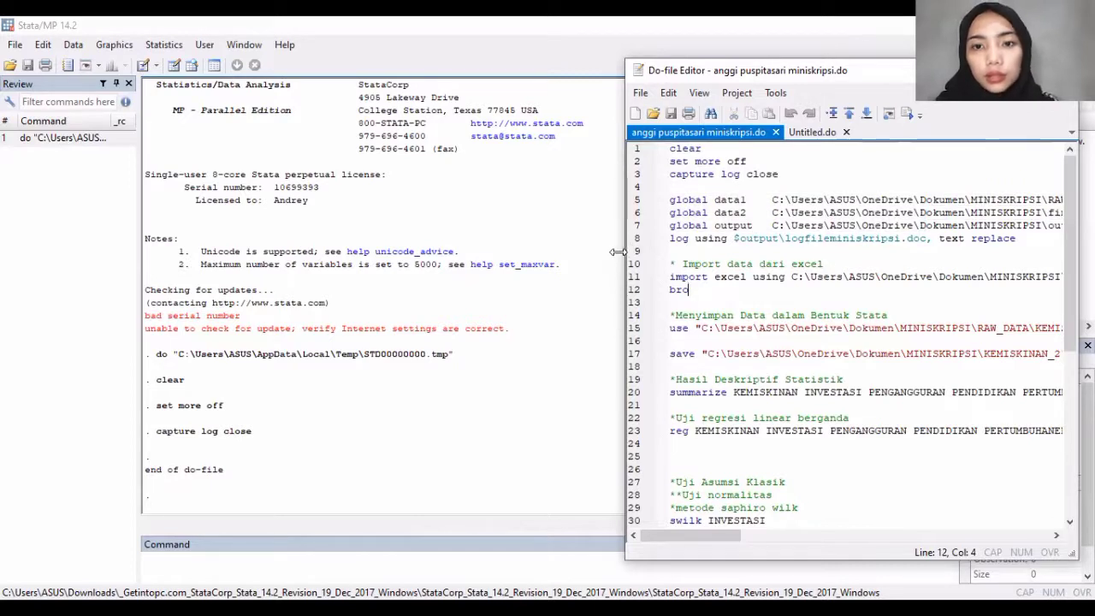
pyautogui.moveTo(617, 251); pyautogui.dragTo(343, 252)
pyautogui.click(389, 199)
pyautogui.moveTo(389, 199)
pyautogui.mouseDown()
pyautogui.moveTo(744, 244)
pyautogui.moveTo(813, 225)
pyautogui.moveTo(393, 213)
pyautogui.moveTo(388, 199)
pyautogui.mouseUp()
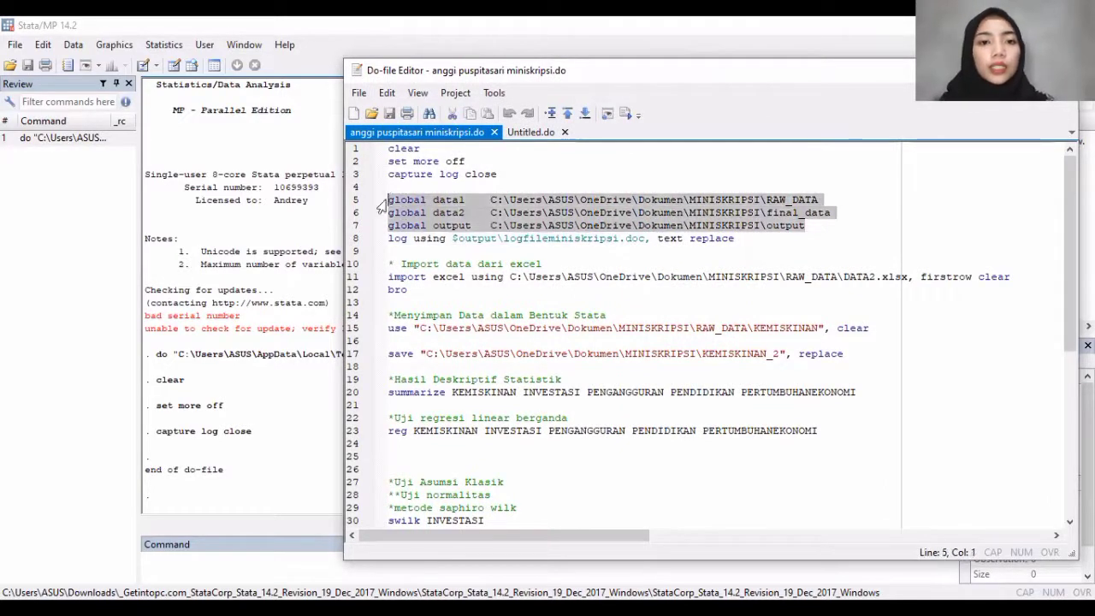
pyautogui.click(627, 117)
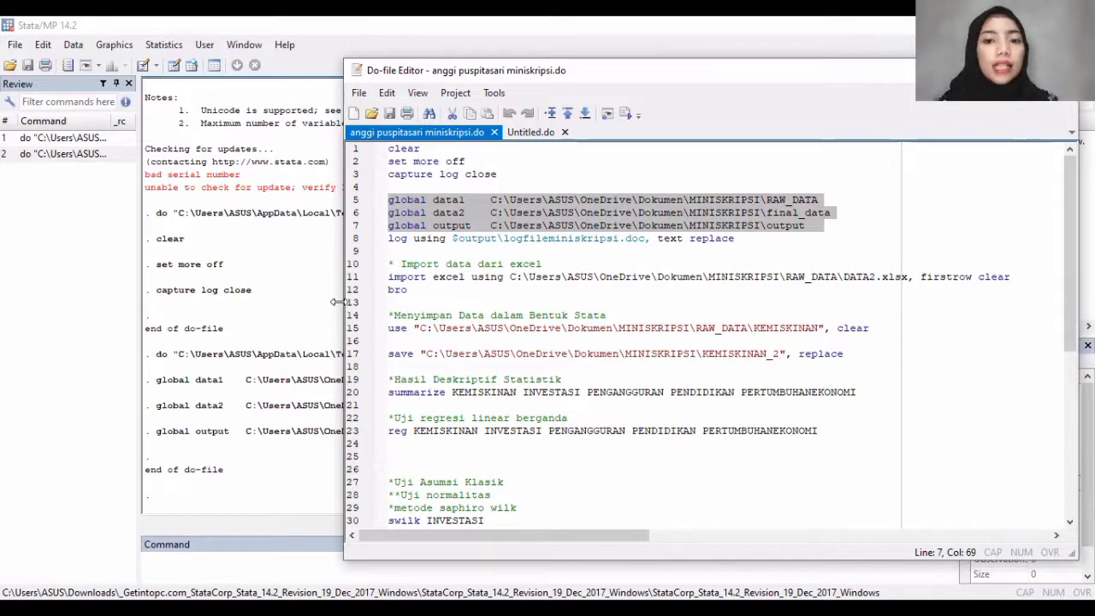
# Step: Execute the import excel line that loads DATA2.xlsx from RAW_DATA with the firstrow and clear options
pyautogui.moveTo(336, 301); pyautogui.dragTo(462, 306)
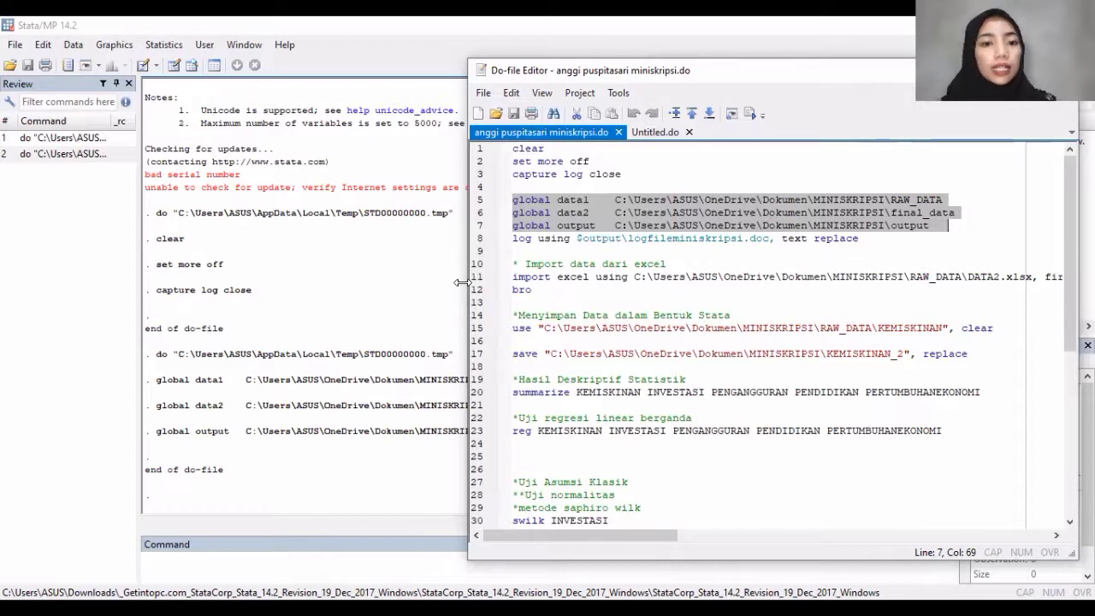
pyautogui.moveTo(462, 282); pyautogui.dragTo(432, 286)
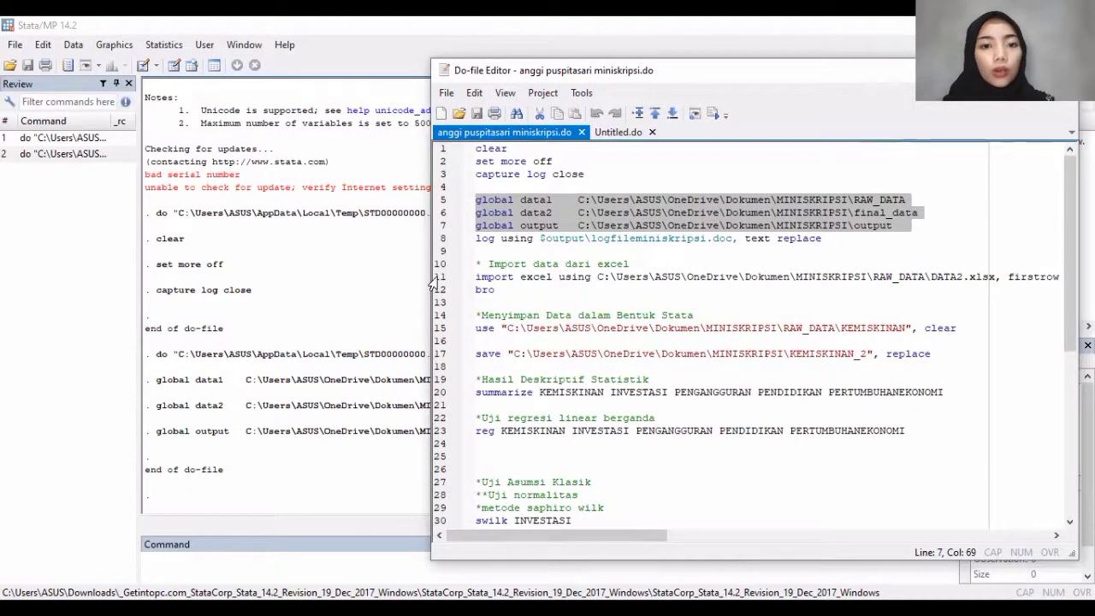
pyautogui.click(437, 277)
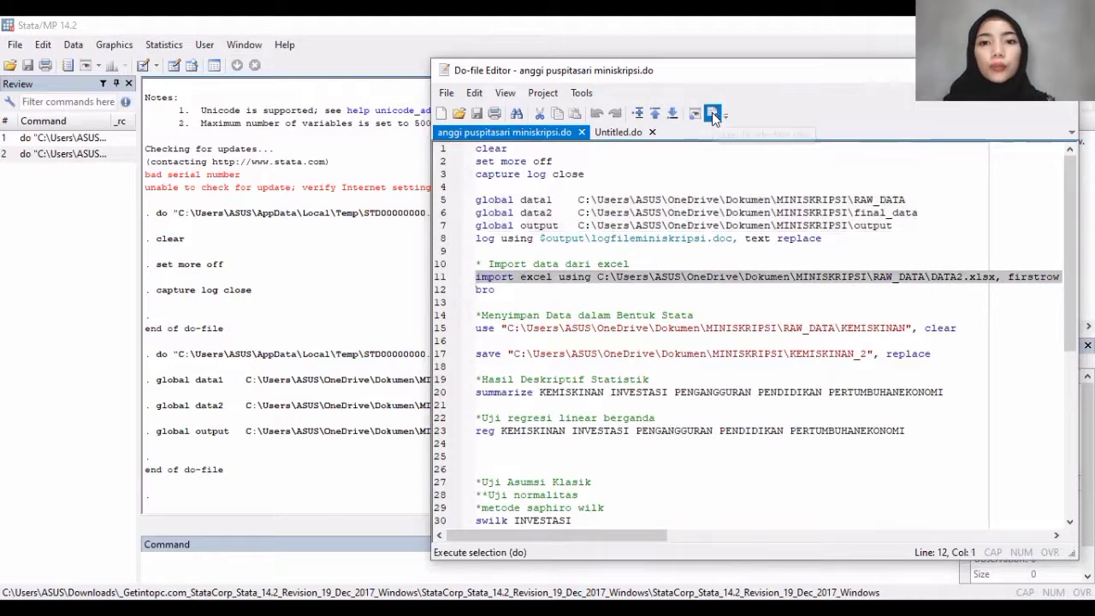
pyautogui.click(713, 115)
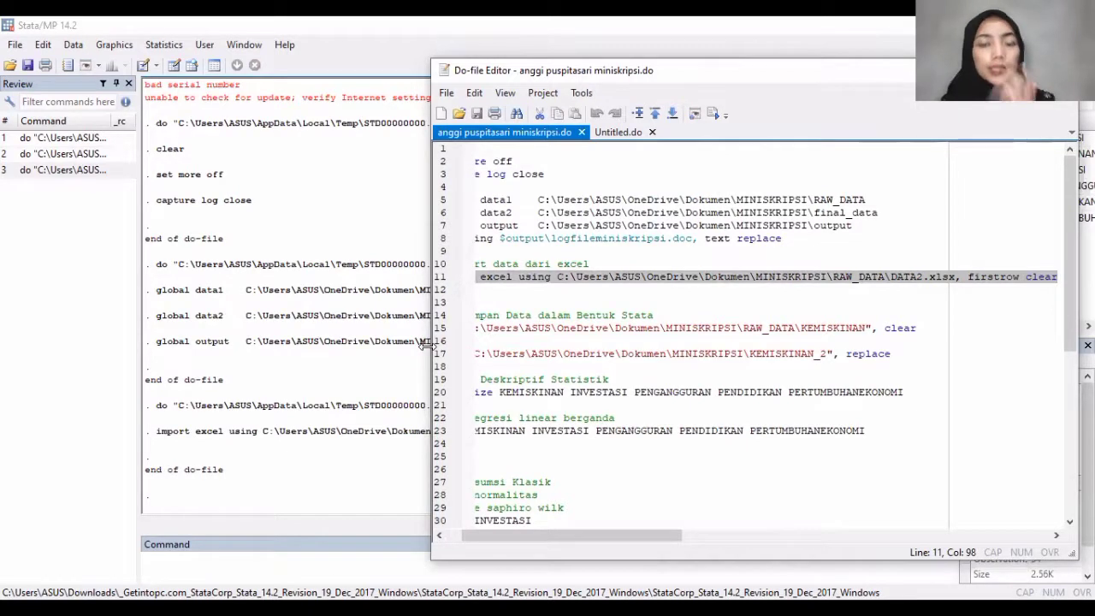
# Step: Execute the bro line to inspect the imported provincial data, and close the data browser
pyautogui.moveTo(425, 343); pyautogui.dragTo(525, 343)
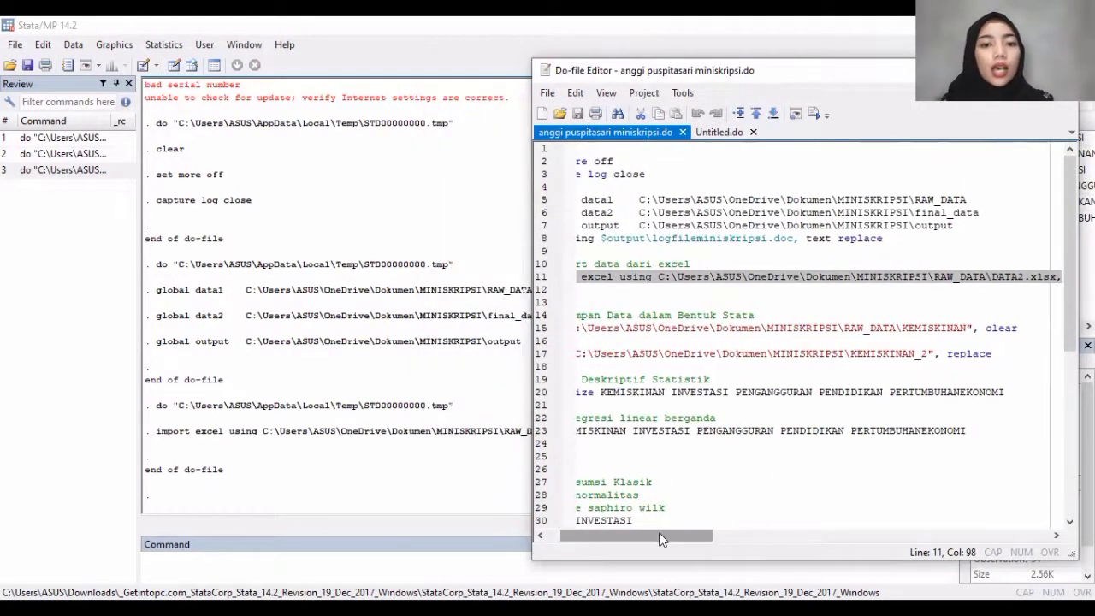
pyautogui.moveTo(626, 539); pyautogui.dragTo(614, 539)
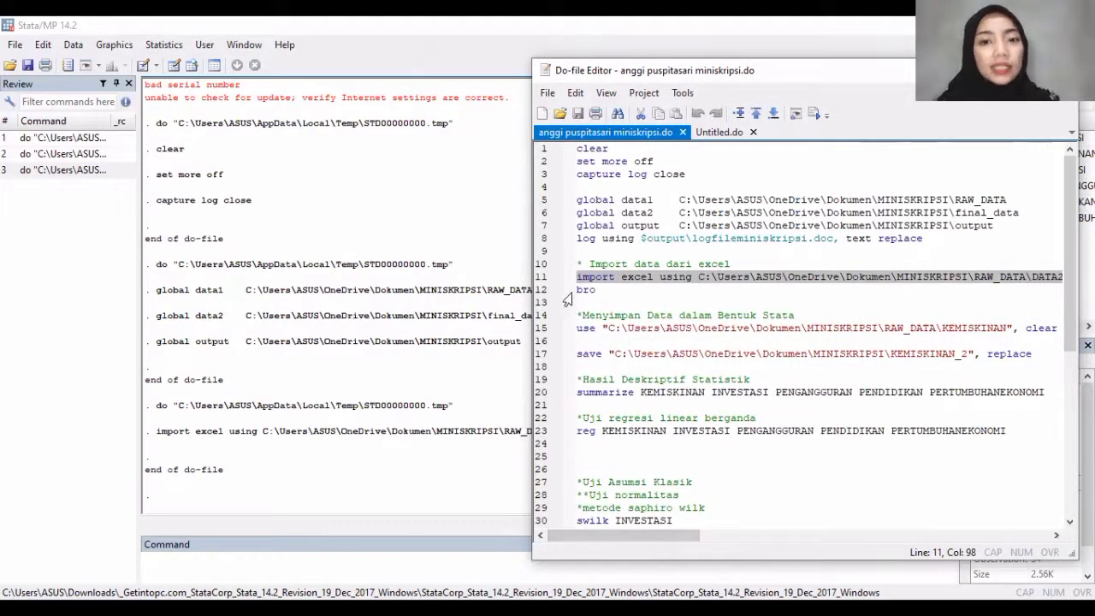
pyautogui.moveTo(597, 290); pyautogui.dragTo(576, 290)
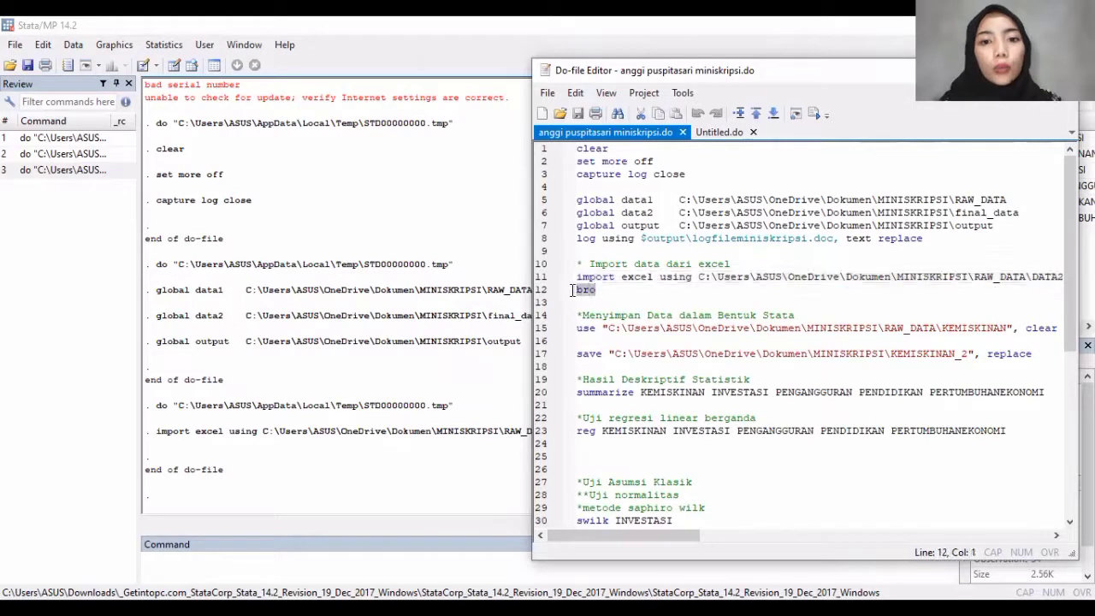
pyautogui.click(814, 112)
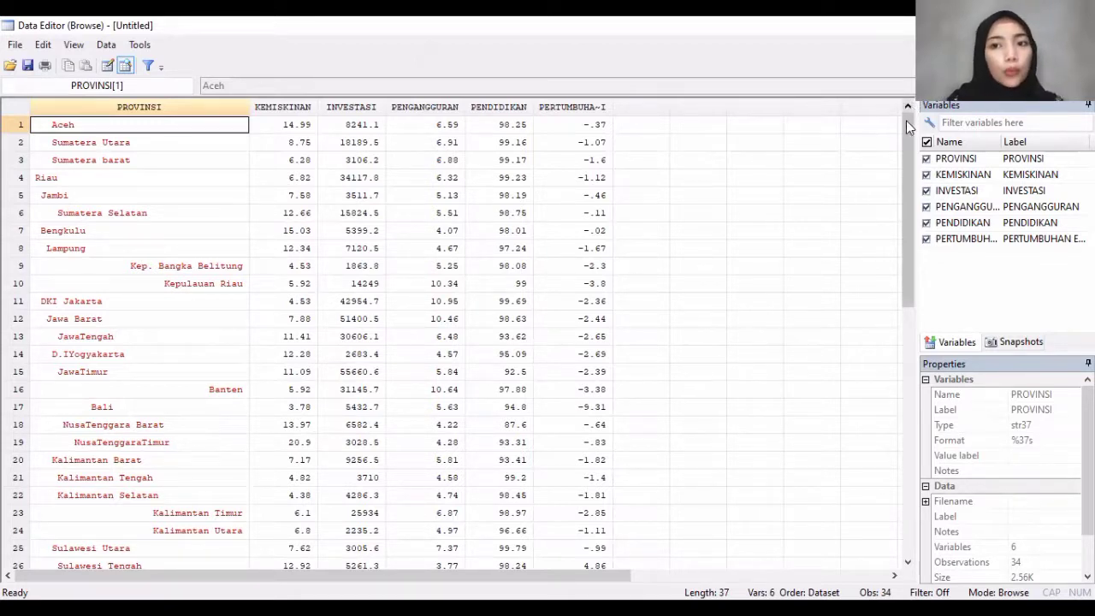
pyautogui.moveTo(906, 119); pyautogui.dragTo(899, 48)
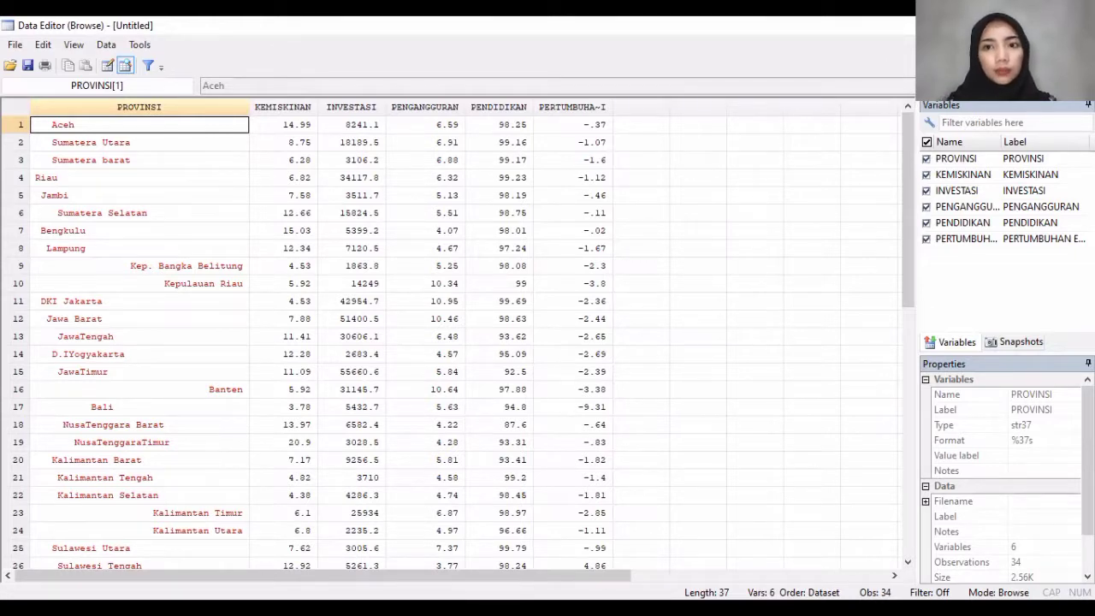
pyautogui.hotkey('alt', 'F4')
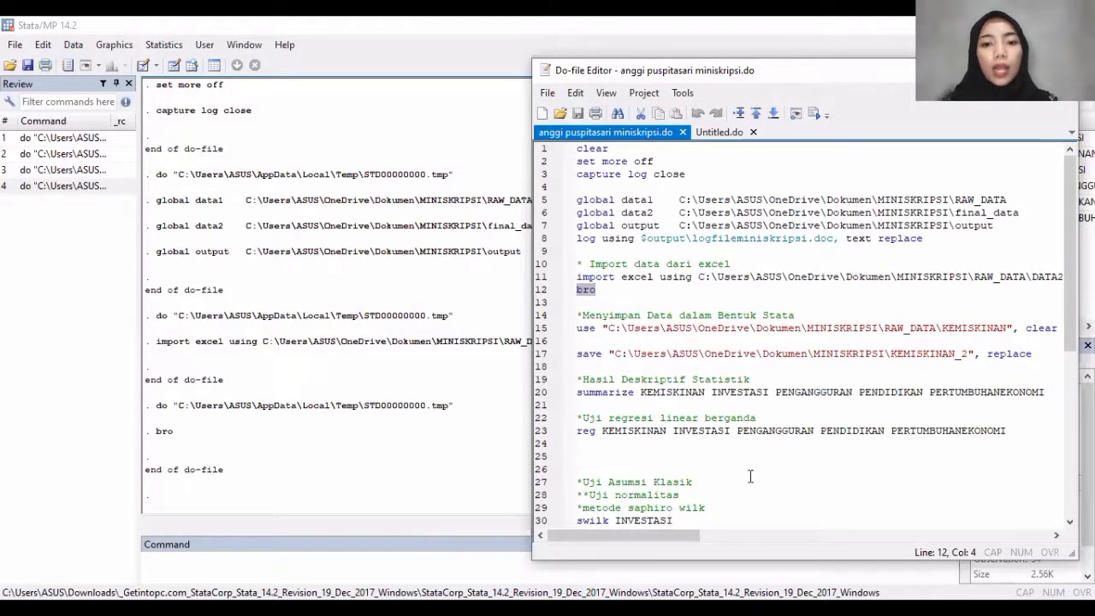
# Step: Execute the use and save lines to load the KEMISKINAN dataset and save it as KEMISKINAN_2 with replace
pyautogui.scroll(-1, 750, 476)
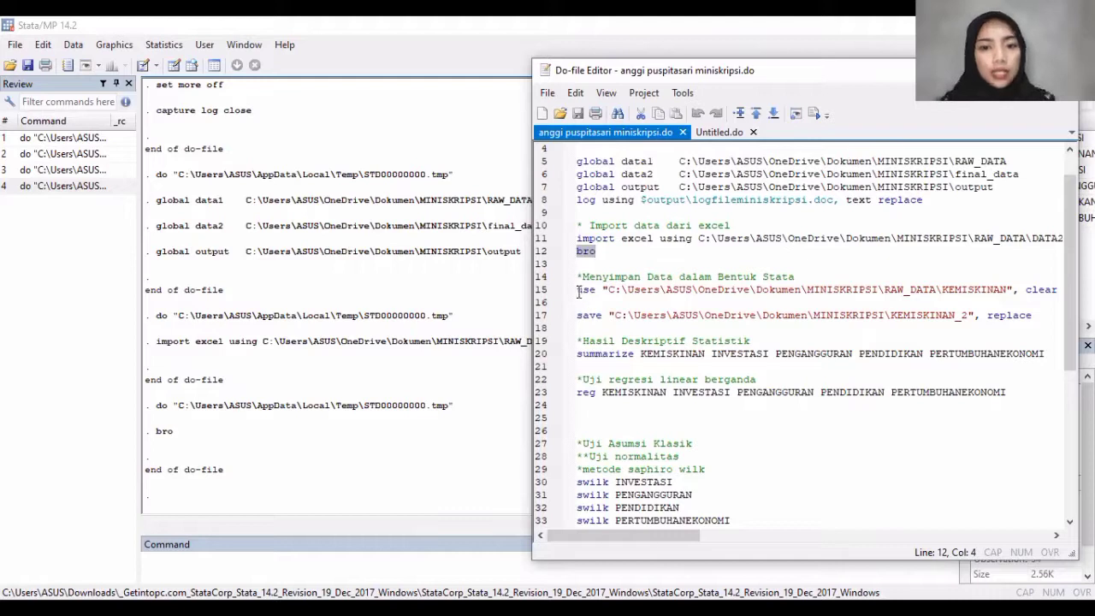
pyautogui.moveTo(579, 292); pyautogui.dragTo(652, 332)
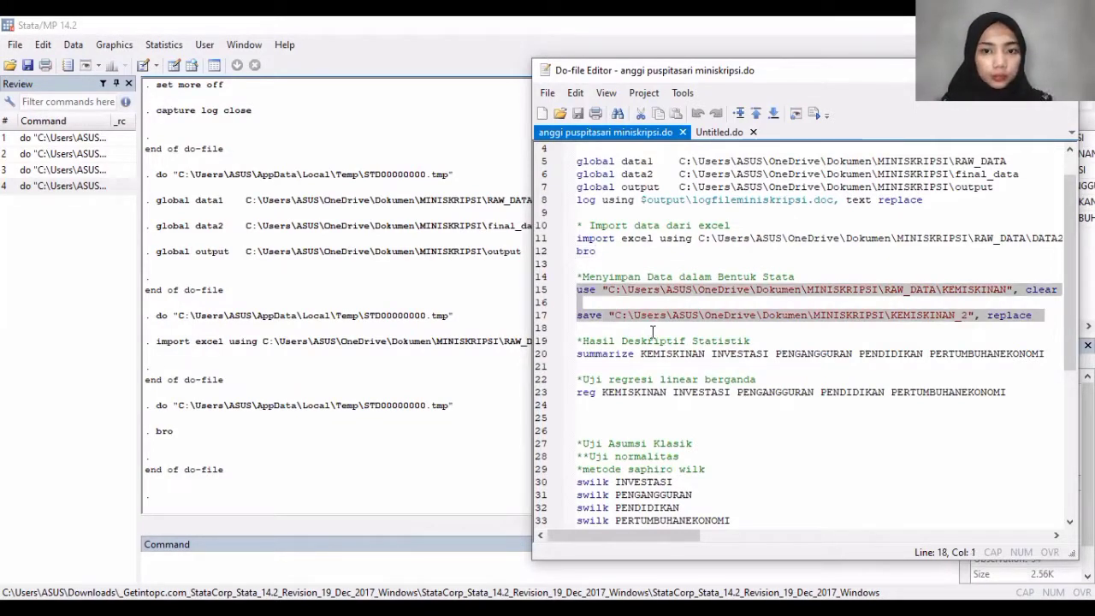
pyautogui.click(812, 114)
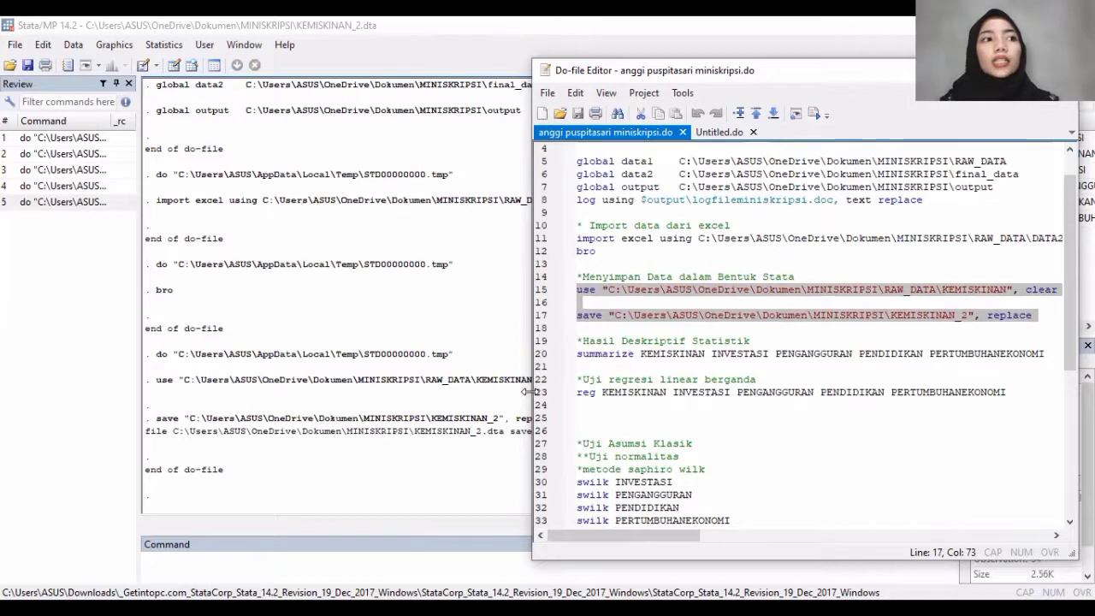
pyautogui.moveTo(528, 392); pyautogui.dragTo(573, 410)
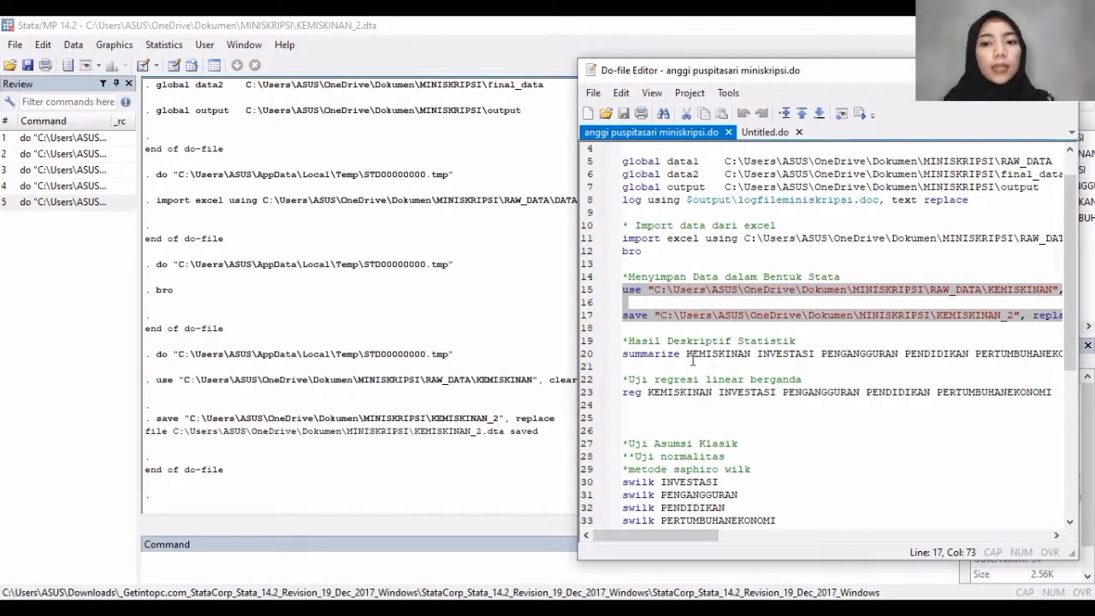
# Step: Execute the summarize block for KEMISKINAN, INVESTASI, PENGANGGURAN, PENDIDIKAN and PERTUMBUHANEKONOMI
pyautogui.click(623, 341)
pyautogui.hotkey('shift', 'Down')
pyautogui.hotkey('shift', 'Down')
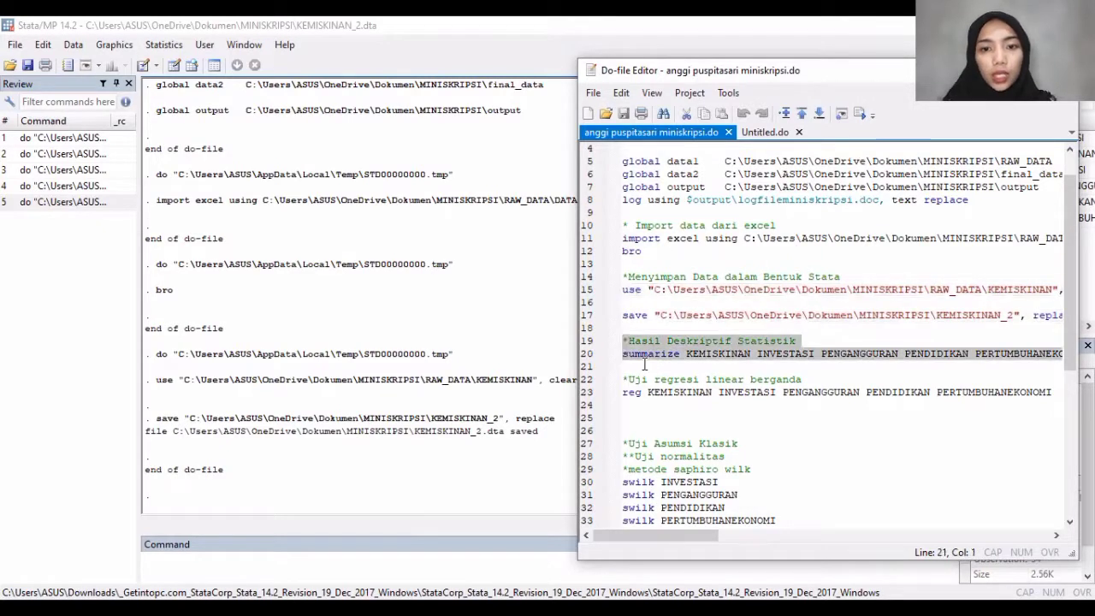
pyautogui.click(860, 117)
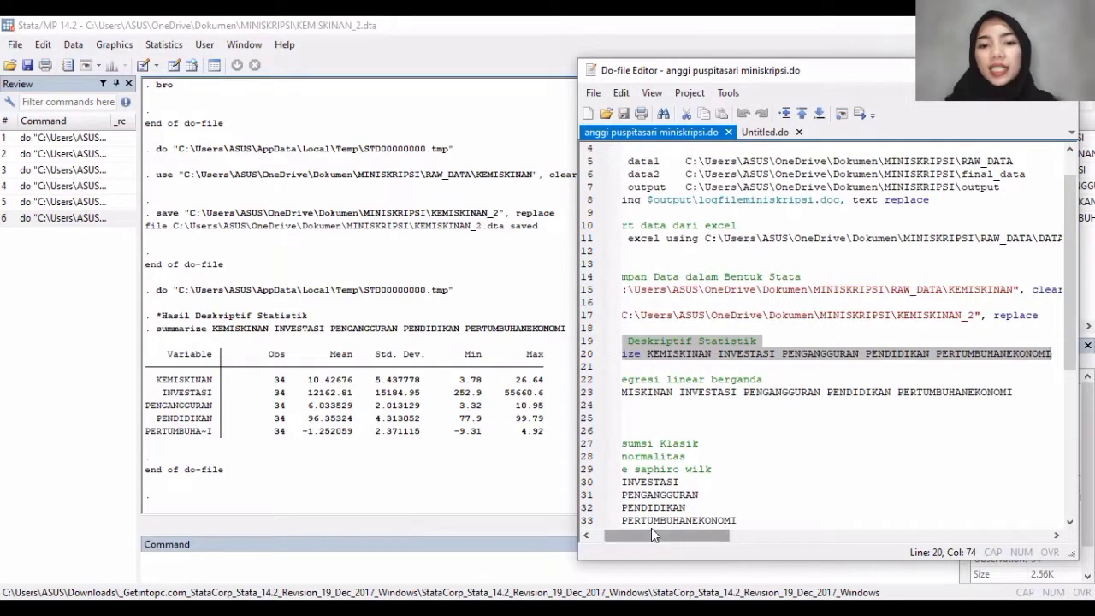
# Step: Run the multiple linear regression of KEMISKINAN on INVESTASI, PENGANGGURAN, PENDIDIKAN and PERTUMBUHANEKONOMI, and uncover the full output table
pyautogui.moveTo(650, 530); pyautogui.dragTo(560, 532)
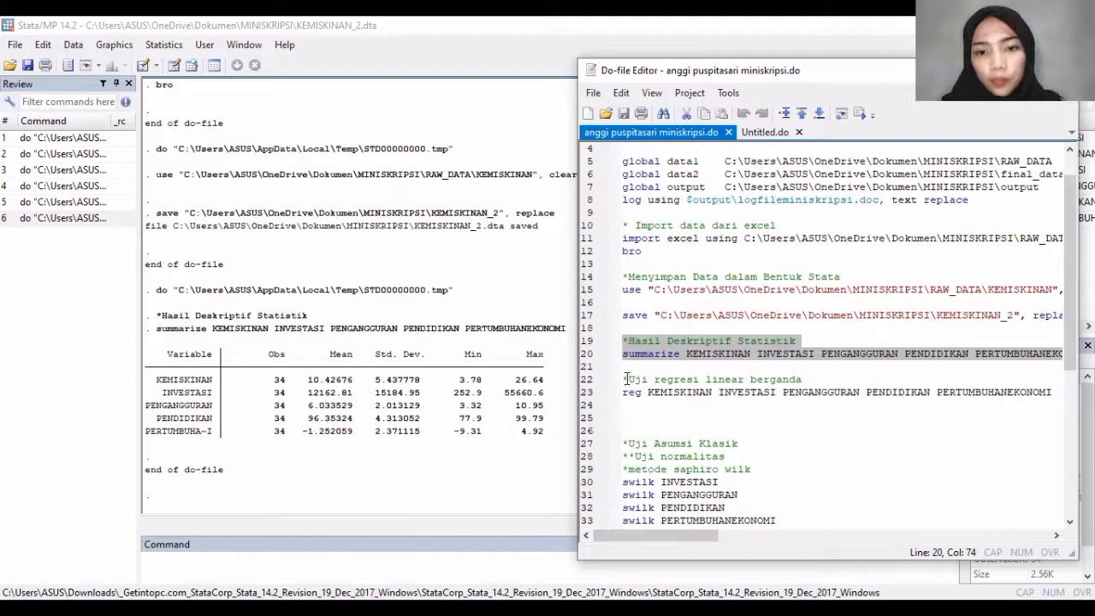
pyautogui.moveTo(625, 378); pyautogui.dragTo(628, 406)
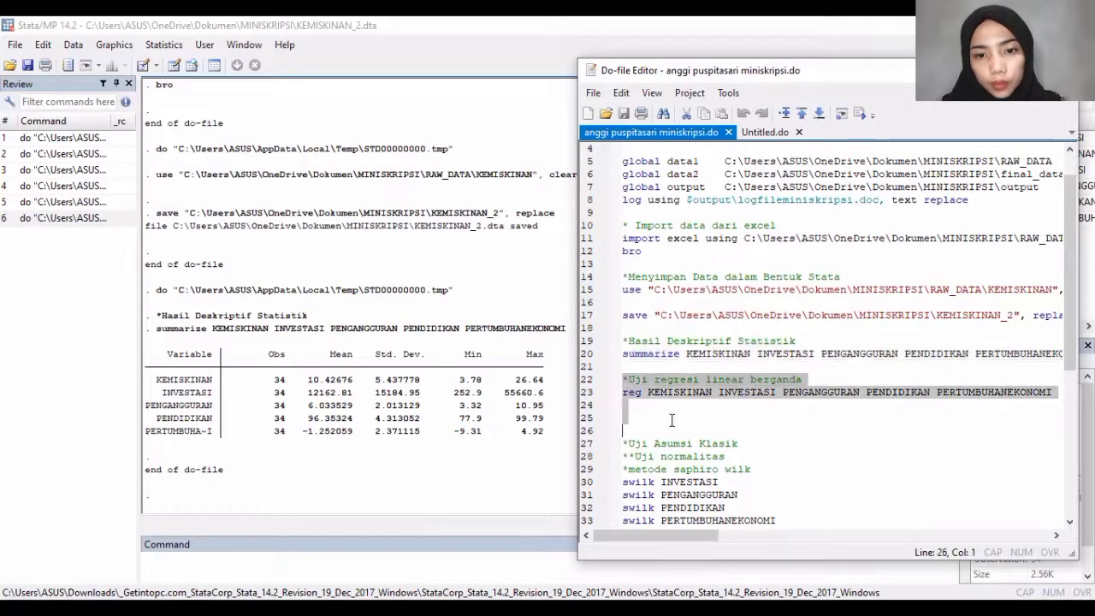
pyautogui.click(860, 120)
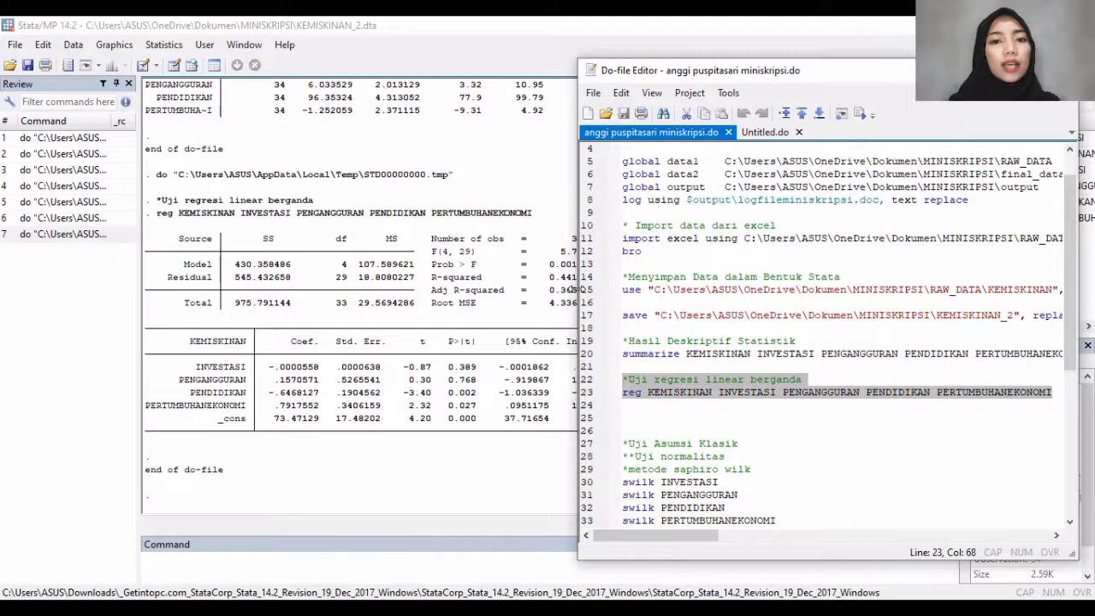
pyautogui.moveTo(574, 289); pyautogui.dragTo(643, 275)
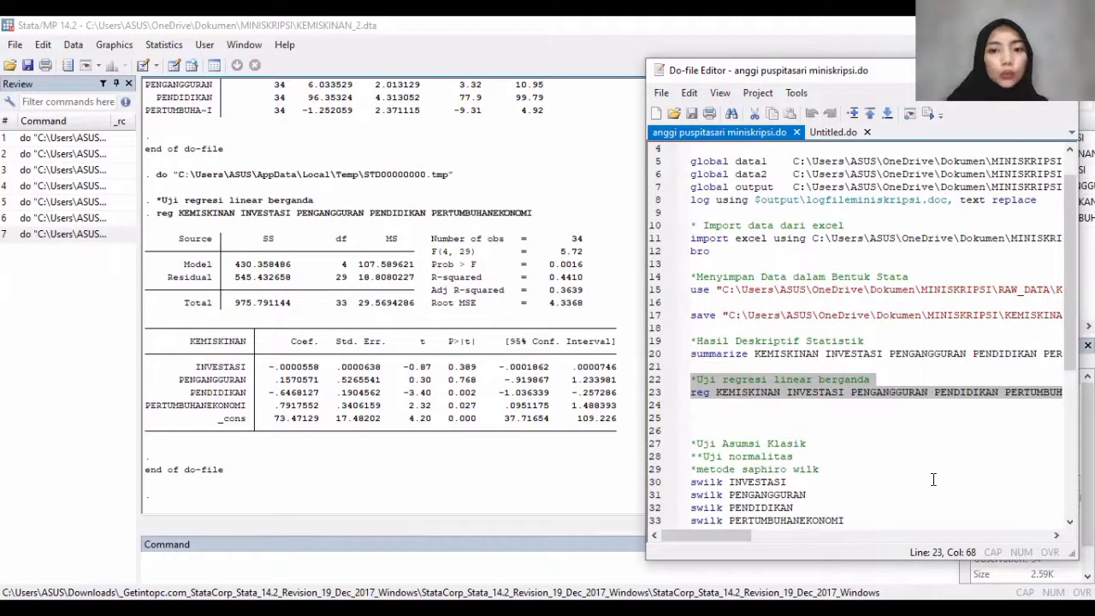
# Step: Execute the Shapiro-Wilk normality block for INVESTASI, PENGANGGURAN, PENDIDIKAN and PERTUMBUHANEKONOMI, including its hypothesis comments
pyautogui.scroll(-1, 933, 479)
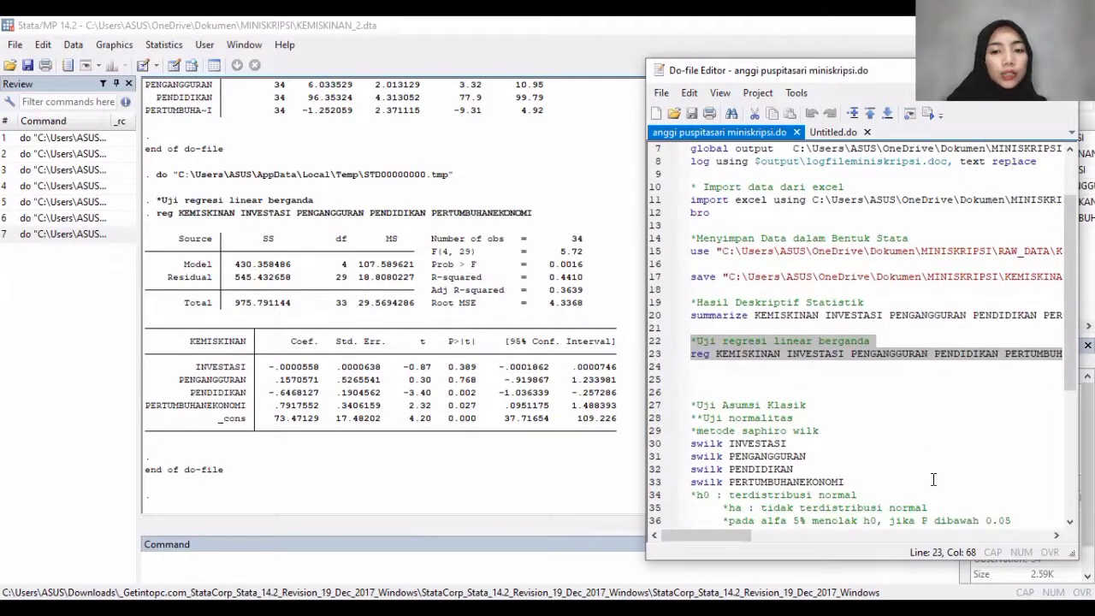
pyautogui.scroll(-1, 933, 479)
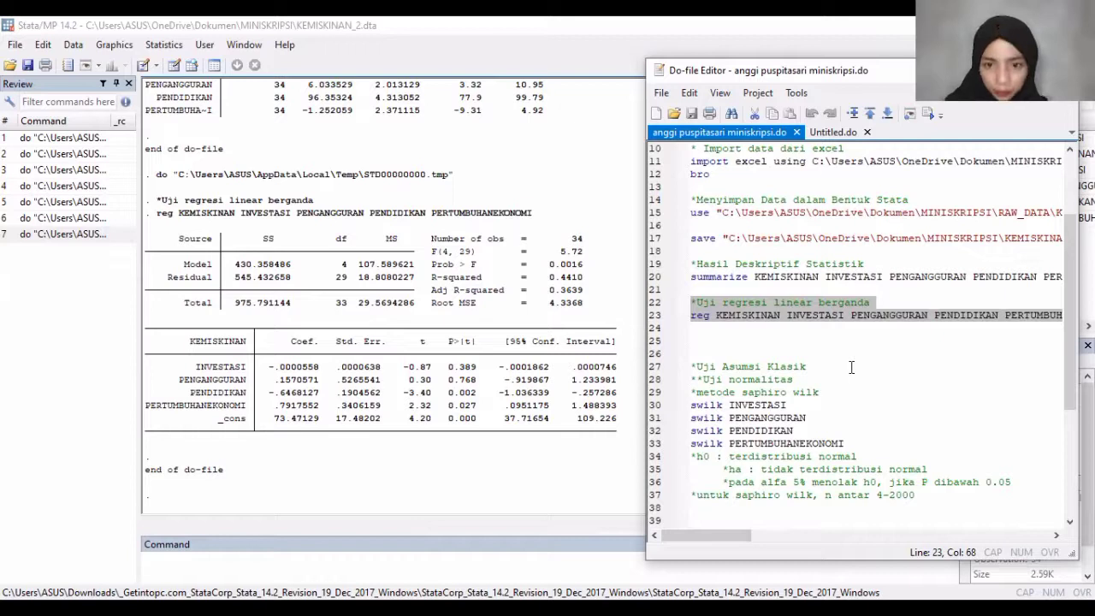
pyautogui.scroll(-1, 851, 367)
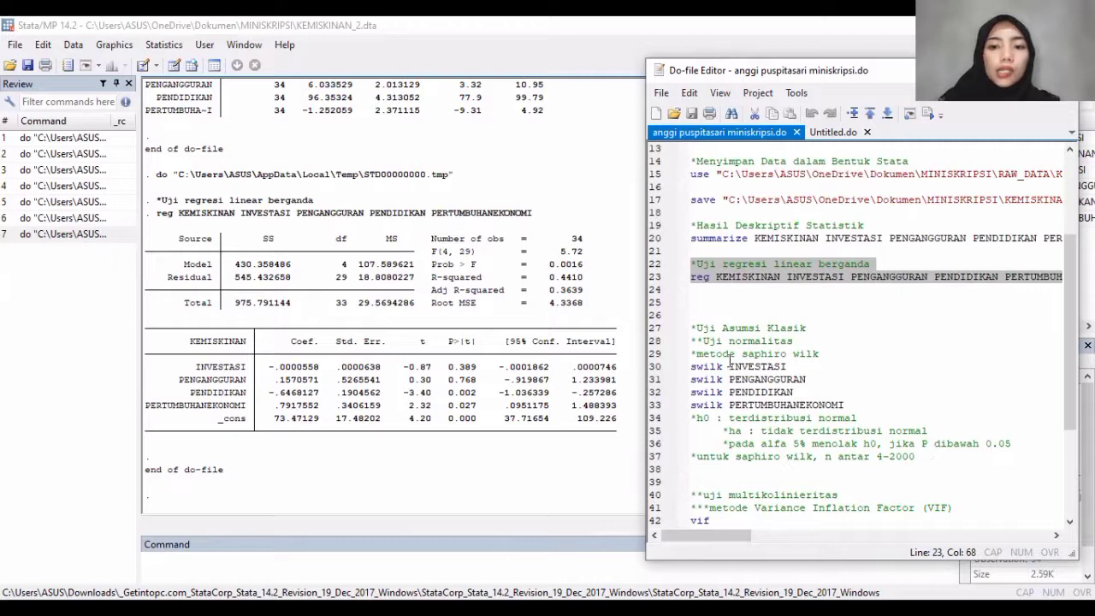
pyautogui.moveTo(693, 327); pyautogui.dragTo(918, 458)
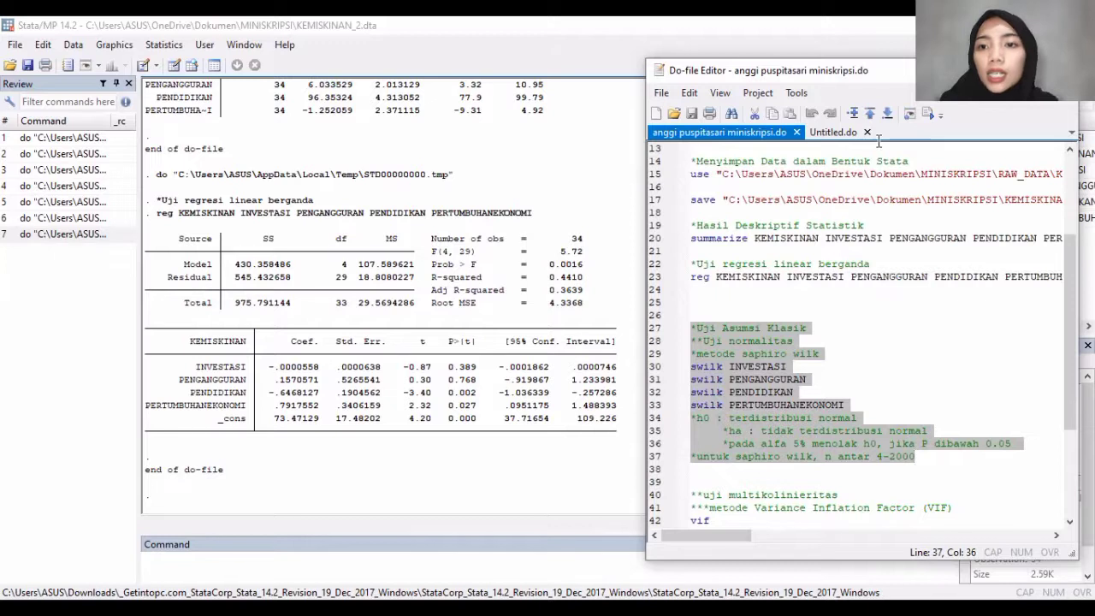
pyautogui.click(929, 115)
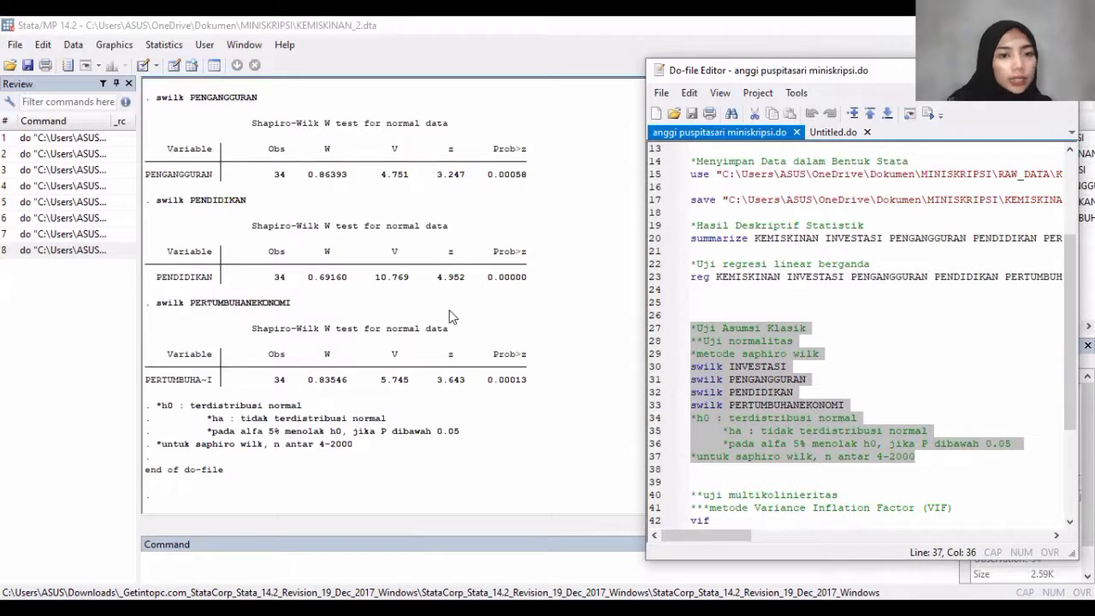
# Step: Review the Shapiro-Wilk results of all four variables, comparing each Prob>z value with the 0.05 rule in the comments
pyautogui.scroll(1, 450, 316)
pyautogui.scroll(3, 450, 316)
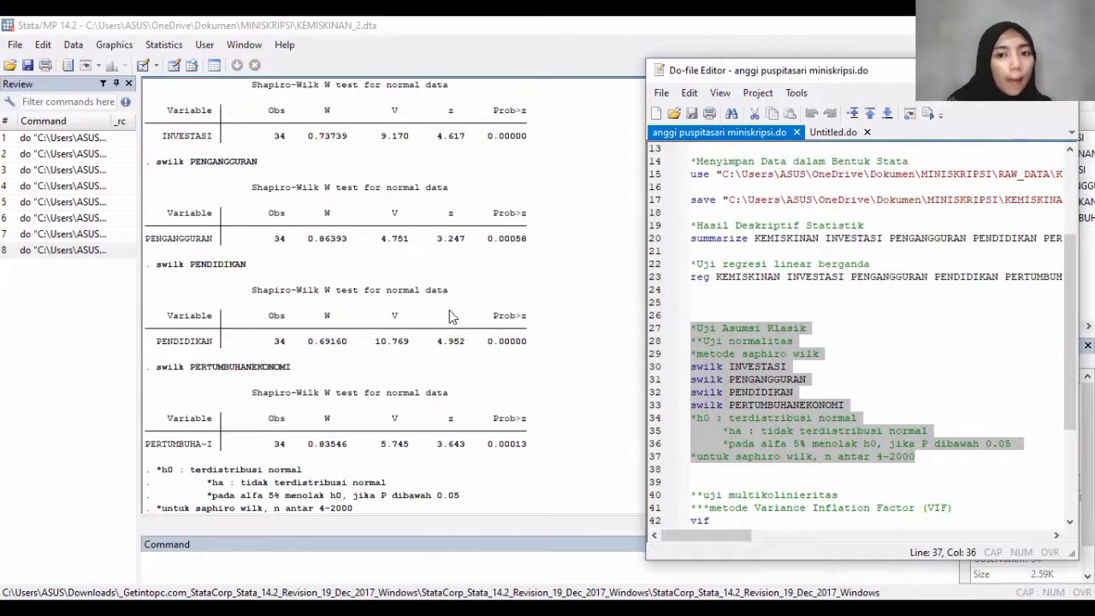
pyautogui.scroll(2, 451, 317)
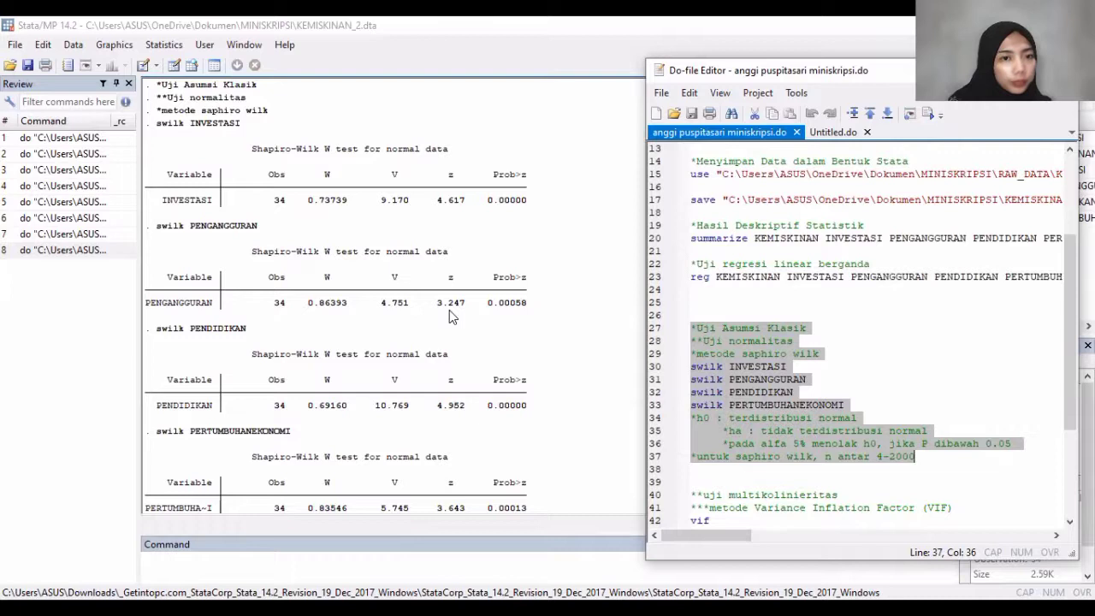
pyautogui.scroll(1, 451, 316)
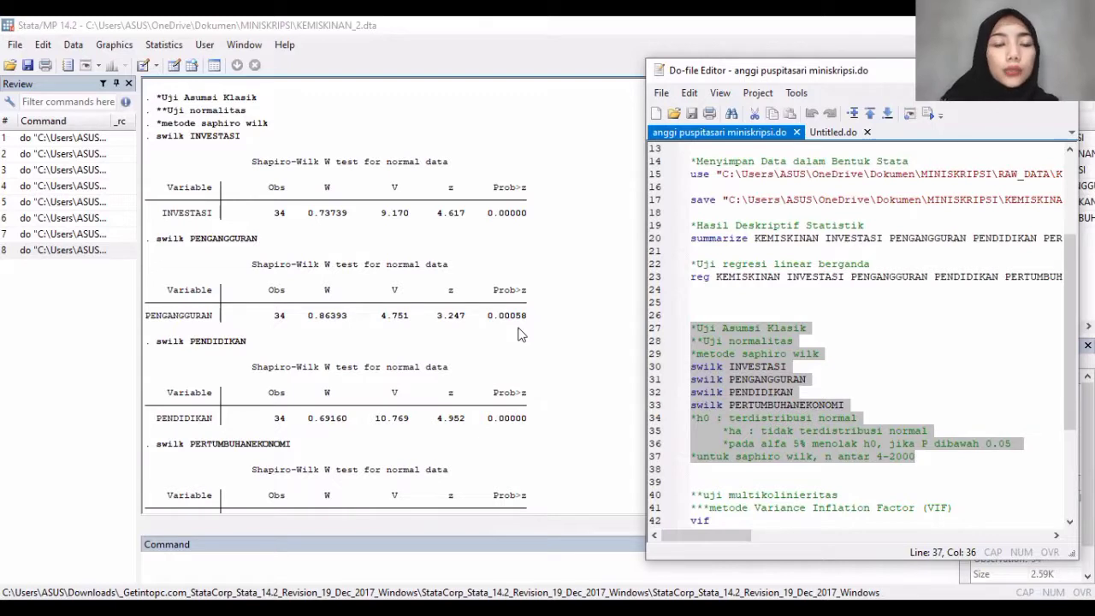
pyautogui.scroll(1, 519, 334)
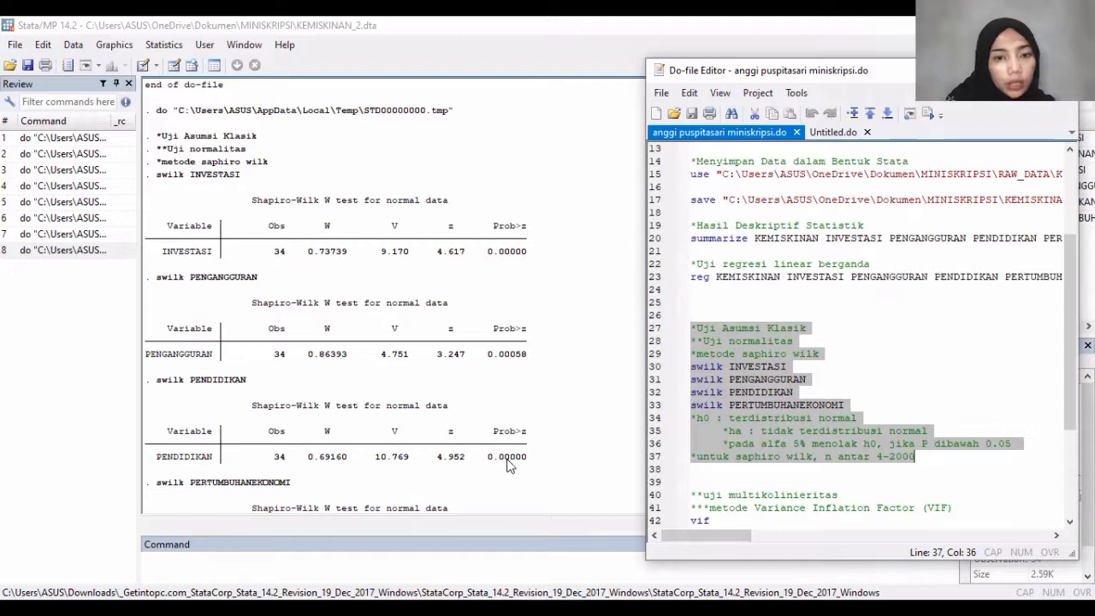
pyautogui.scroll(-1, 512, 464)
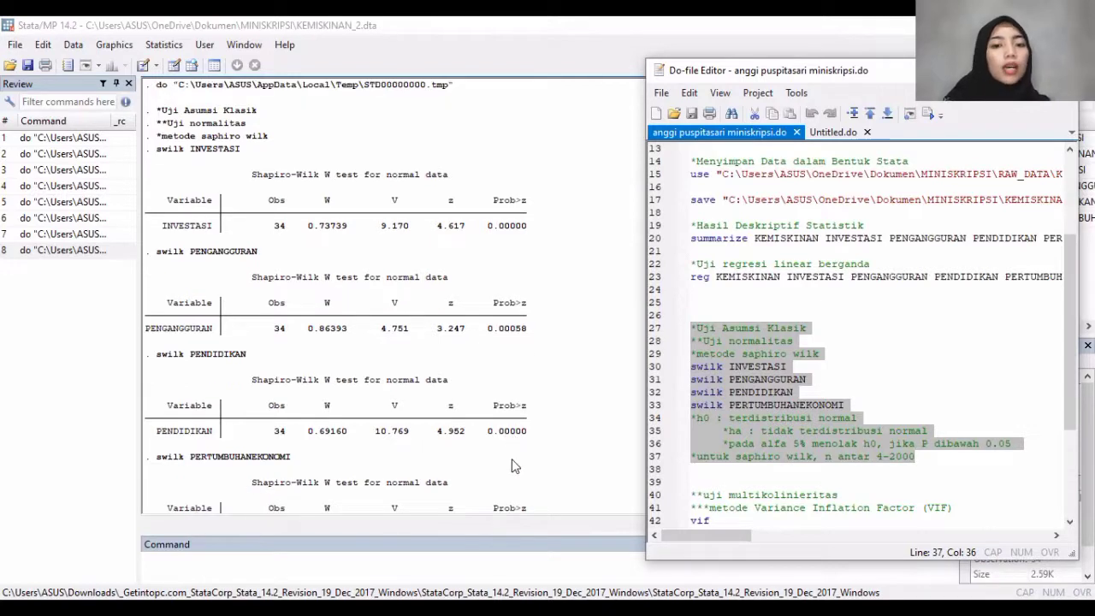
pyautogui.scroll(-3, 512, 465)
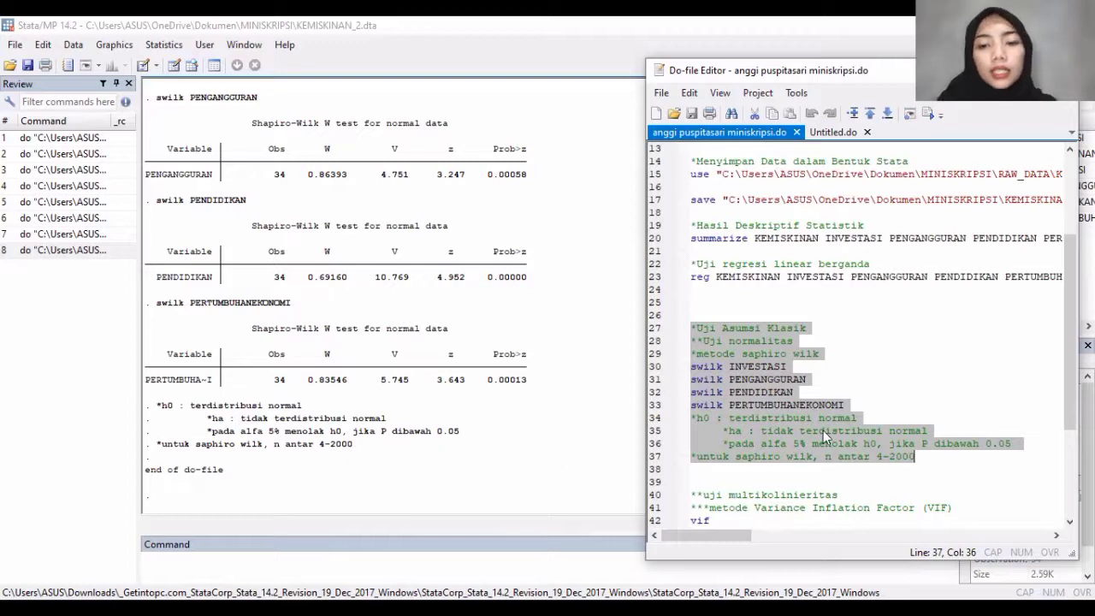
# Step: Execute the multicollinearity block with the vif command, and bring the start of the do-file lines back into view
pyautogui.click(964, 476)
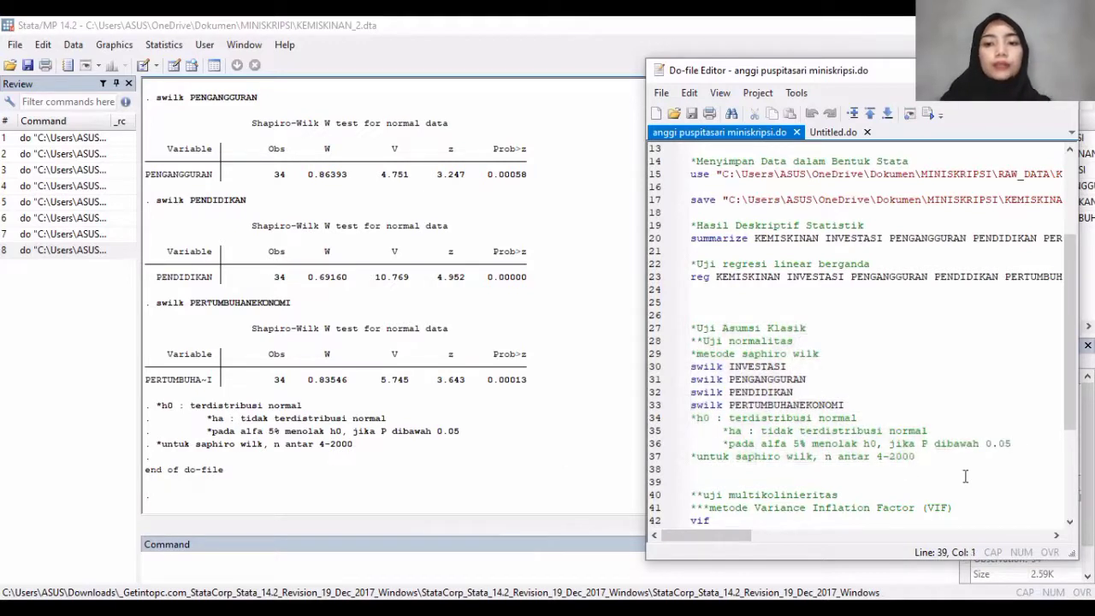
pyautogui.scroll(-1, 964, 476)
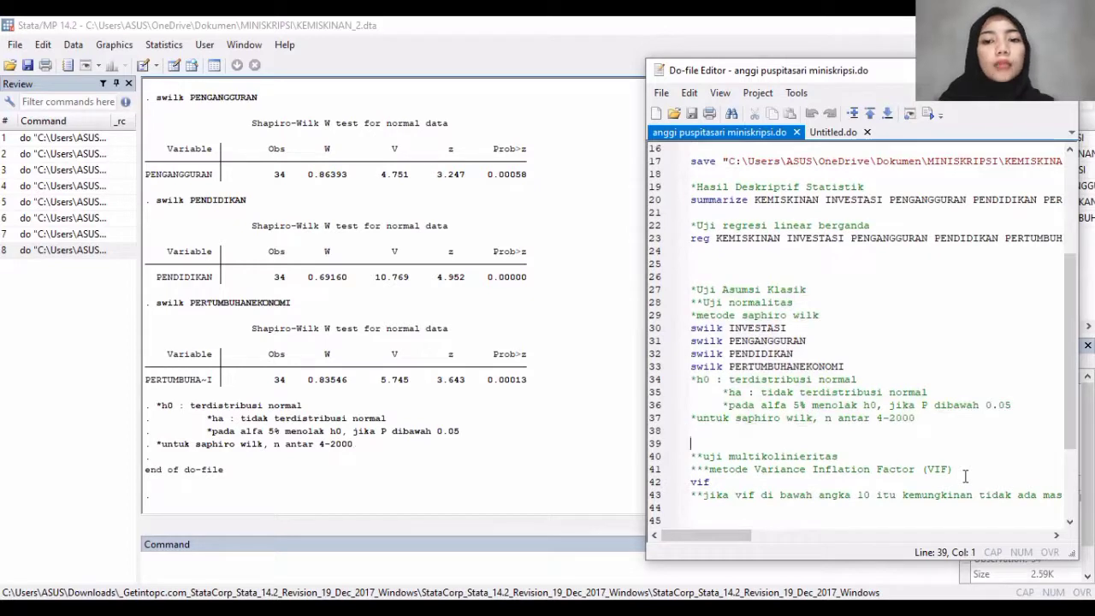
pyautogui.scroll(-2, 965, 476)
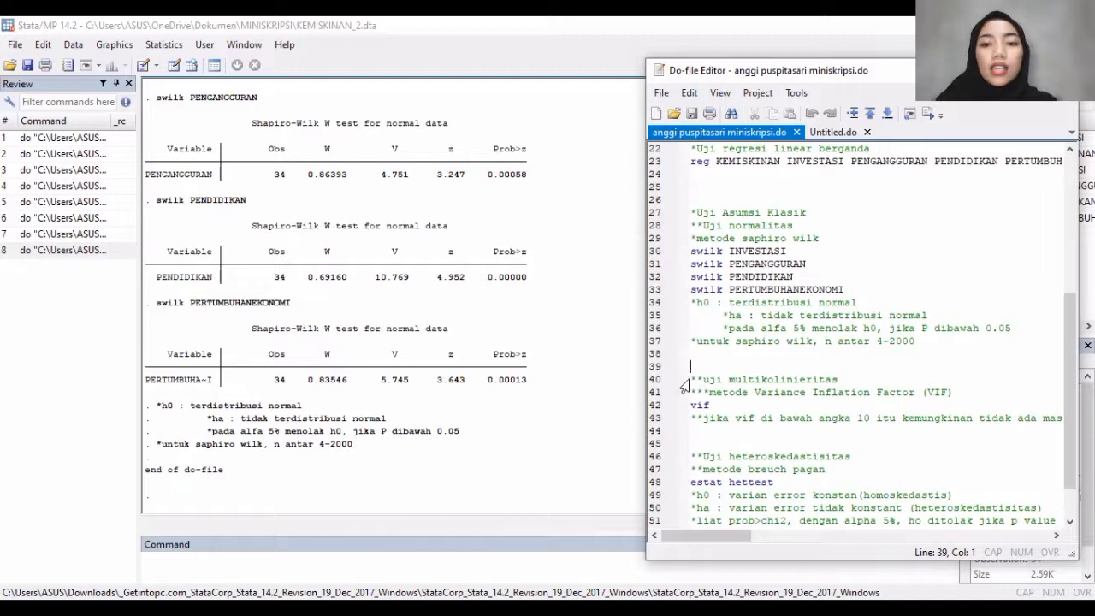
pyautogui.moveTo(707, 387); pyautogui.dragTo(817, 429)
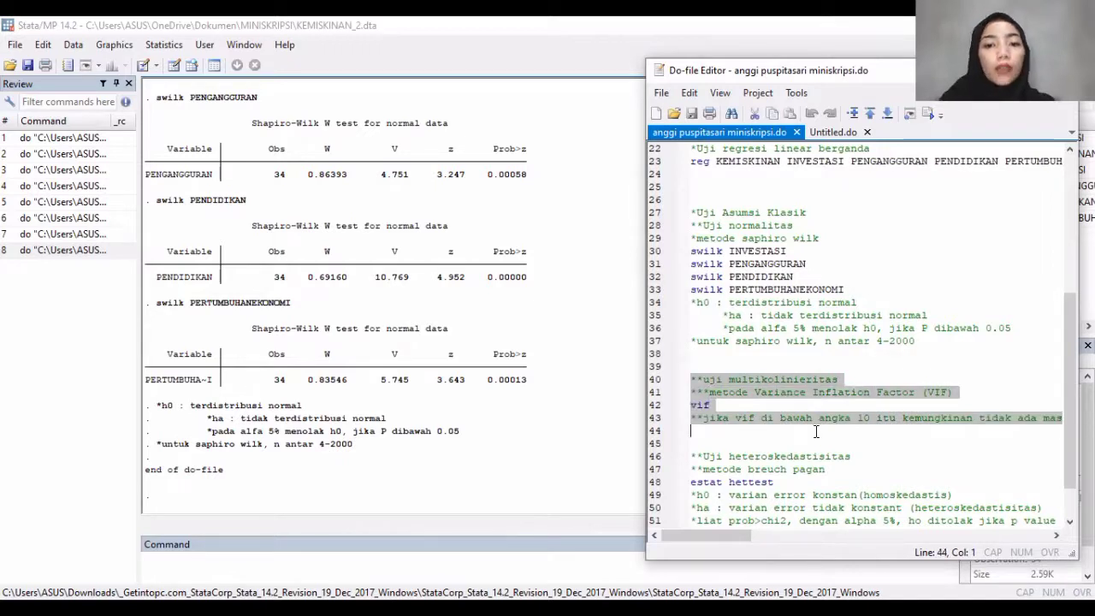
pyautogui.click(928, 115)
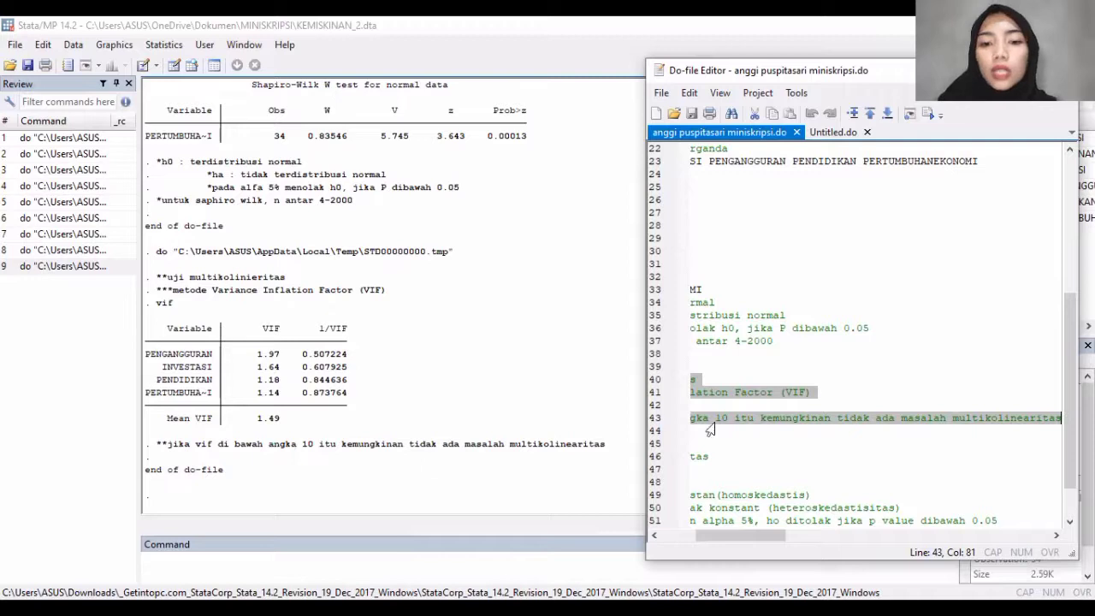
pyautogui.moveTo(741, 539); pyautogui.dragTo(635, 550)
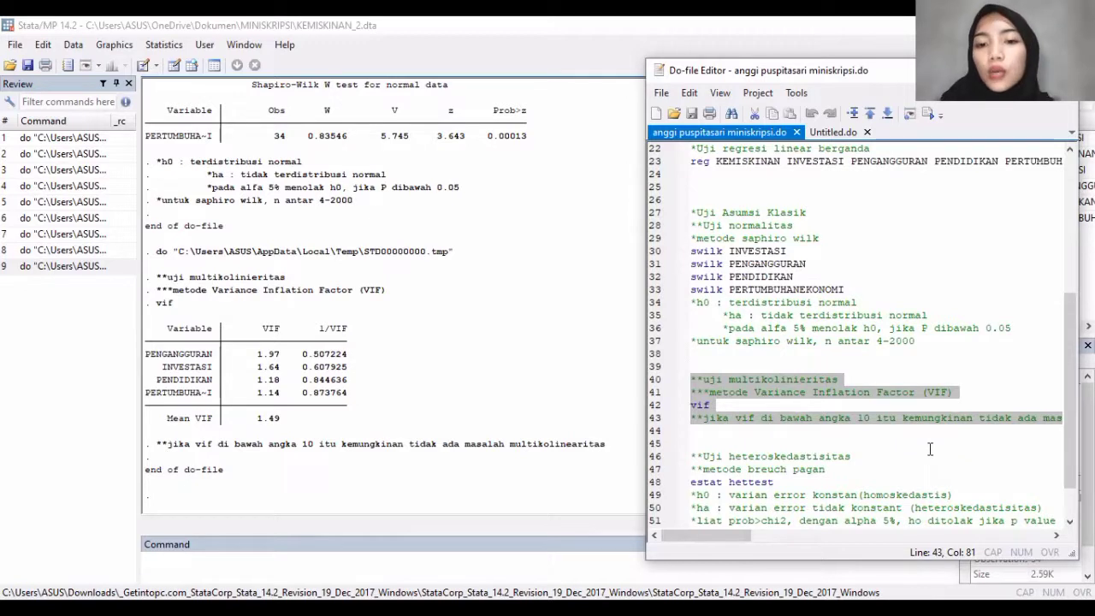
# Step: Execute the heteroskedasticity block with the Breusch-Pagan test, estat hettest, including its hypothesis comments
pyautogui.scroll(-1, 930, 449)
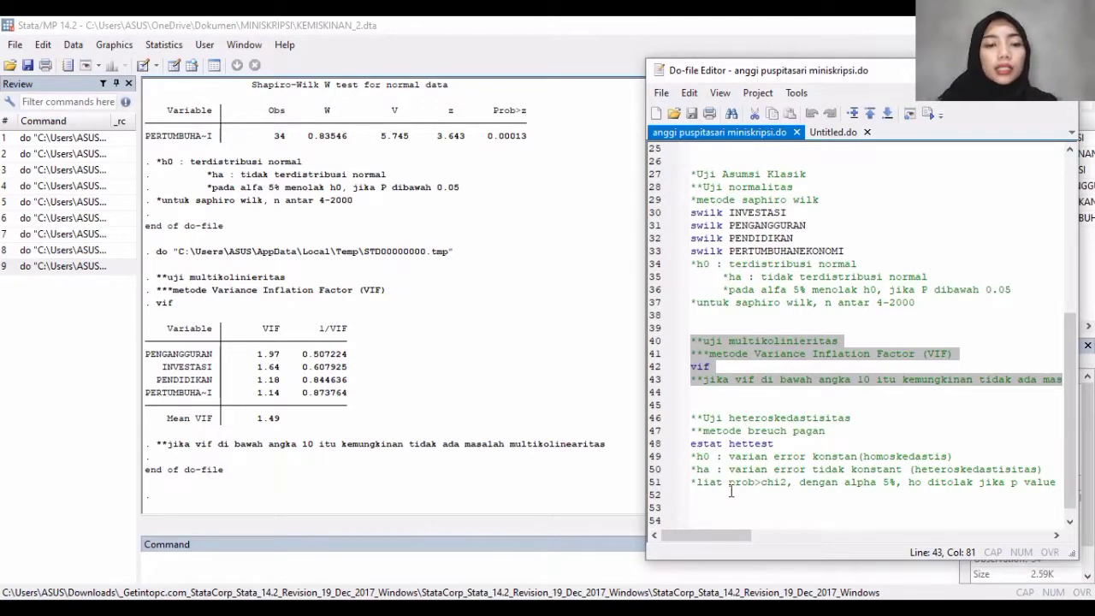
pyautogui.click(697, 417)
pyautogui.moveTo(697, 418); pyautogui.dragTo(813, 528)
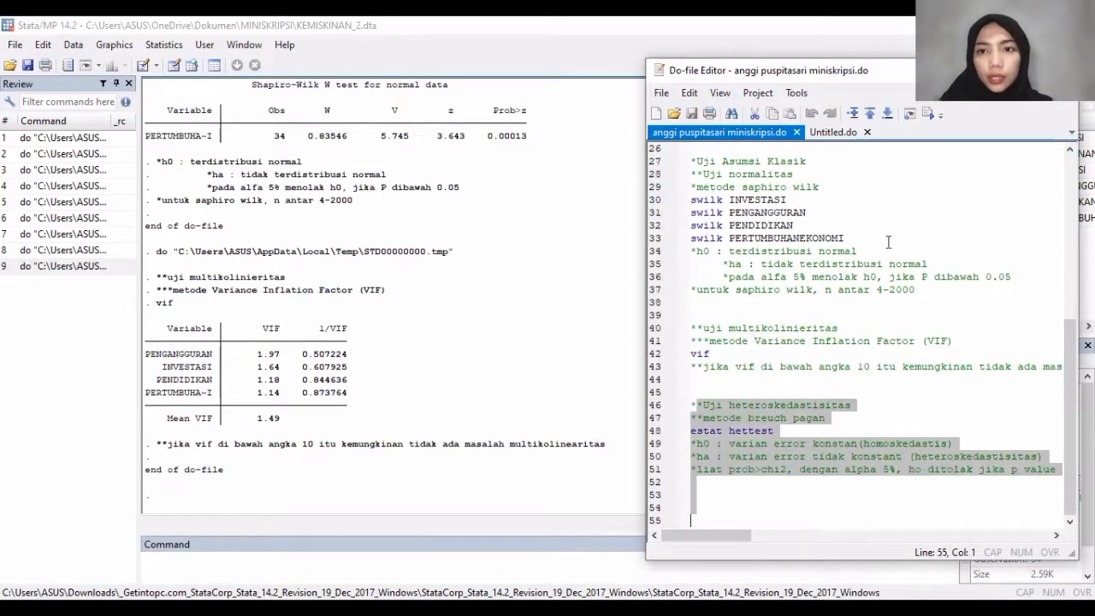
pyautogui.click(929, 112)
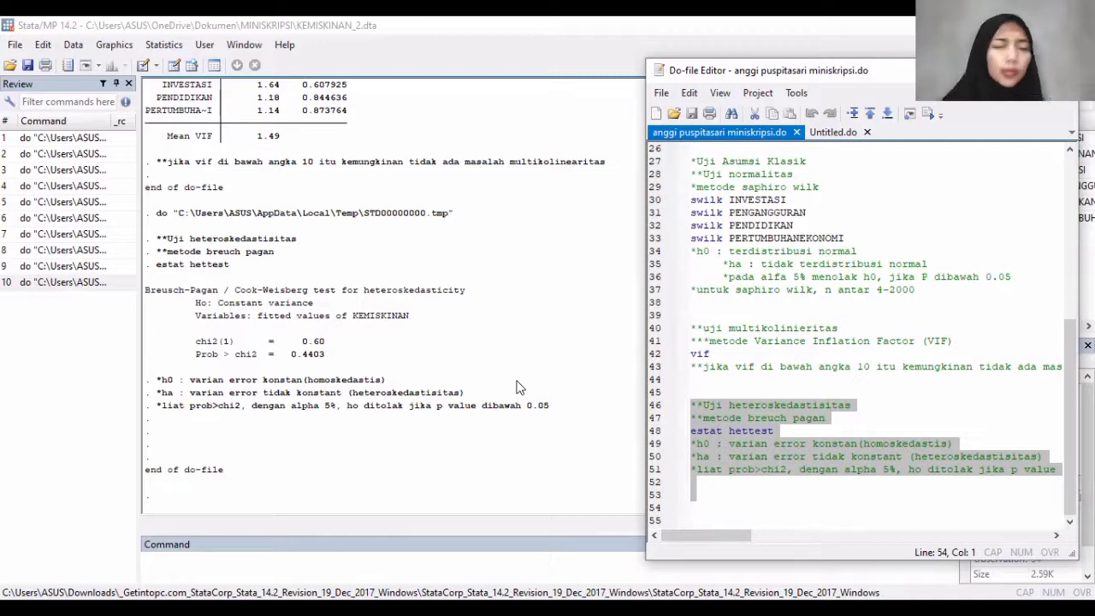
# Step: Return to the multiple linear regression output and examine its model statistics and coefficient table
pyautogui.scroll(5, 517, 386)
pyautogui.scroll(2, 518, 387)
pyautogui.scroll(1, 517, 387)
pyautogui.scroll(13, 517, 386)
pyautogui.scroll(4, 518, 386)
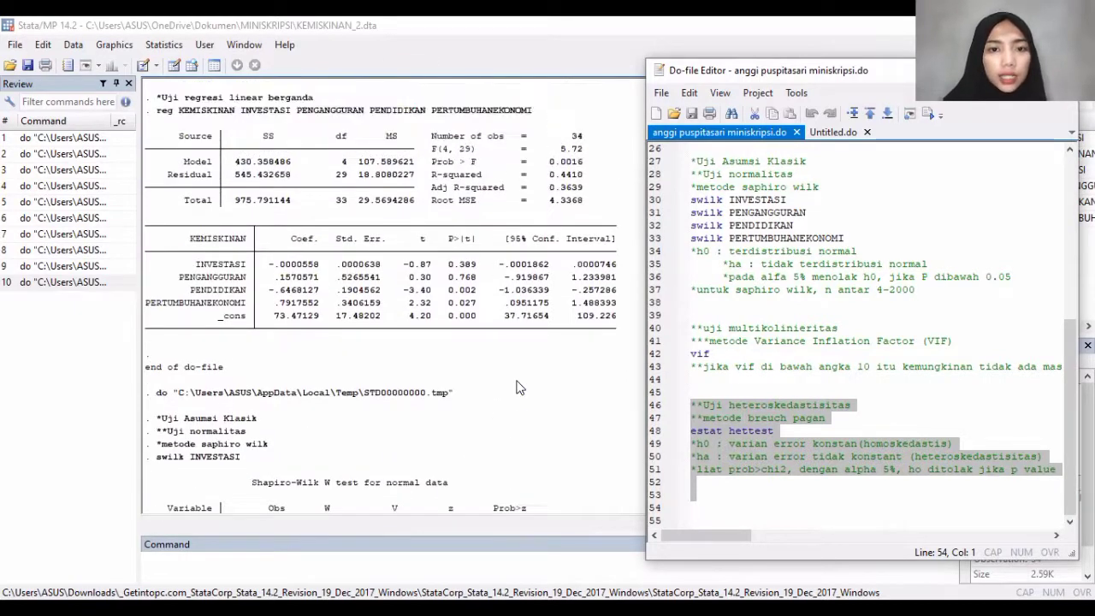
pyautogui.scroll(2, 518, 387)
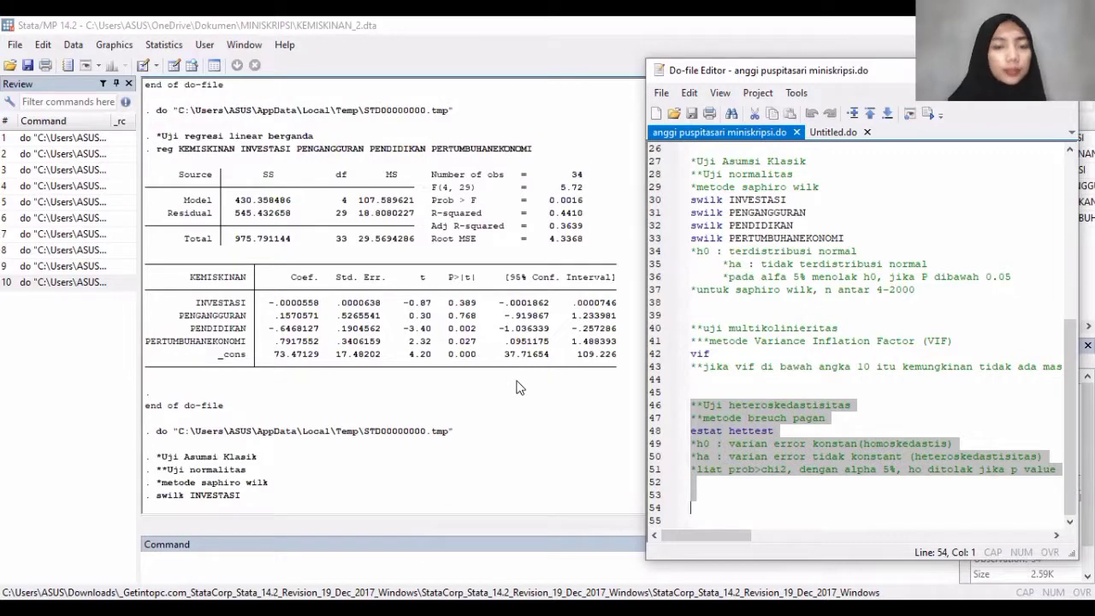